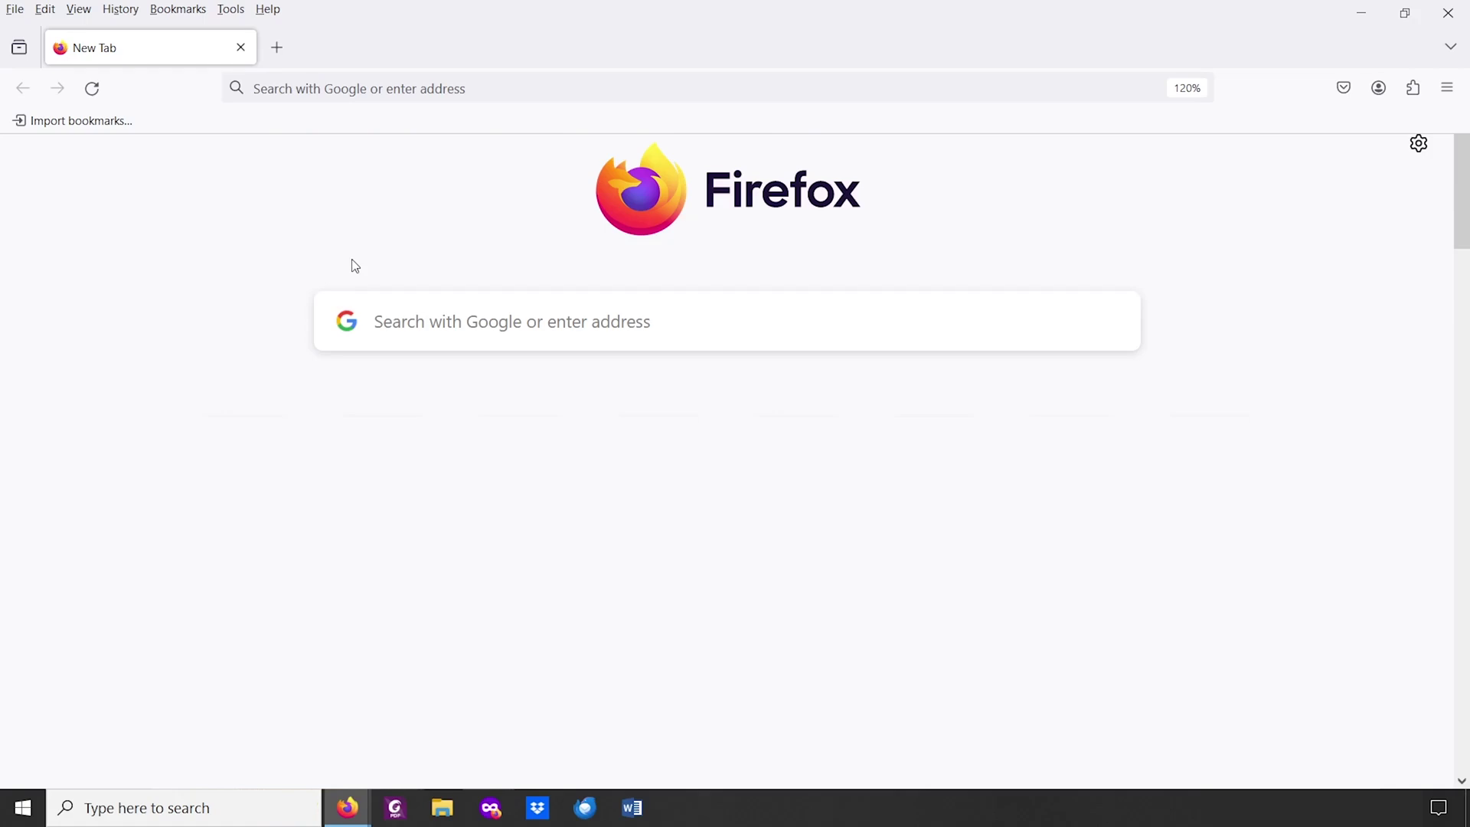
# Search for 'raspberry pi imager' and download the Windows Imager from the Raspberry Pi software page
pyautogui.hotkey('ctrl', 'l')
pyautogui.write('raspberry ')
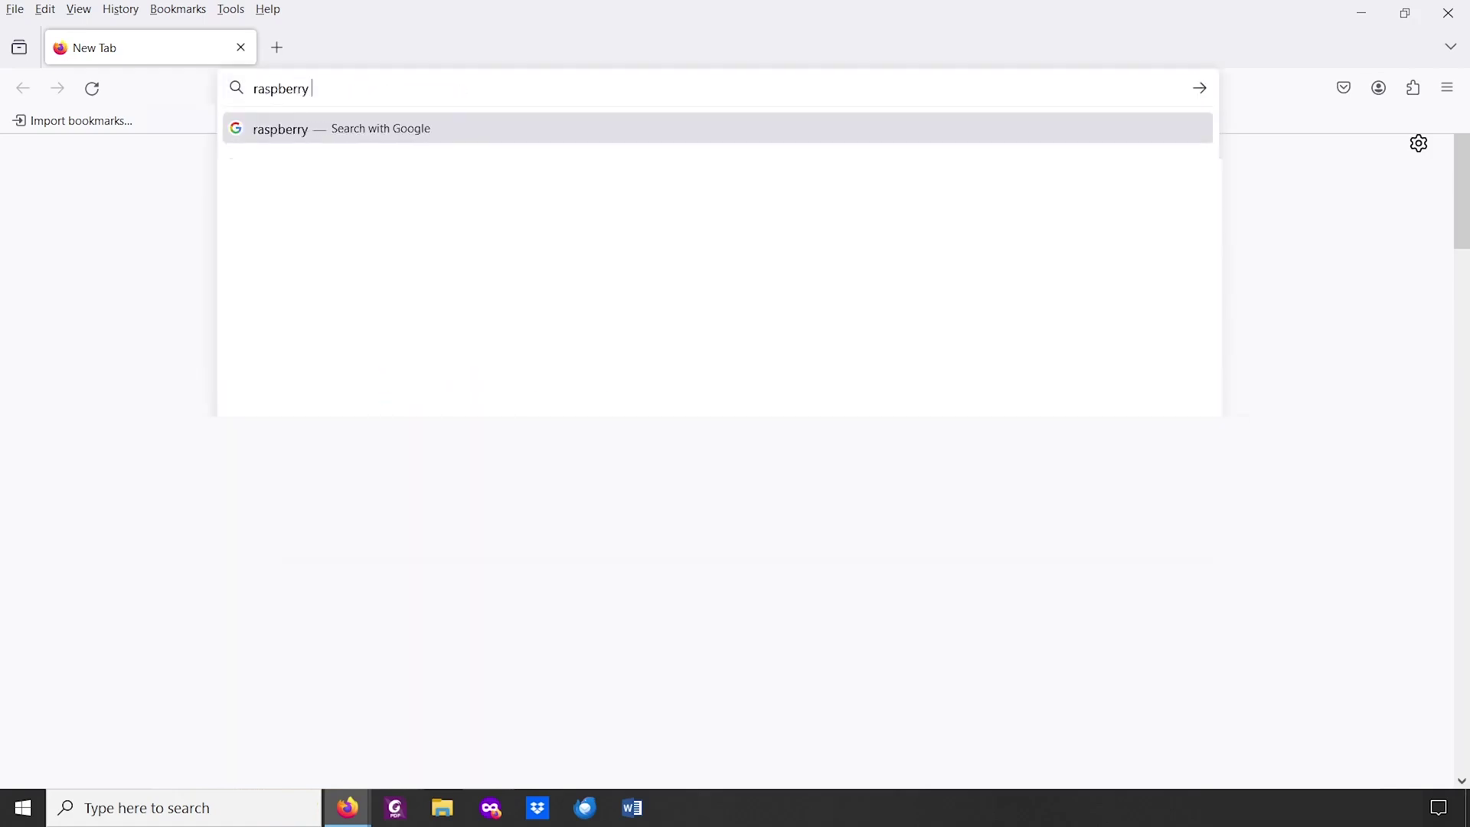
pyautogui.write('pi imager')
pyautogui.press('Return')
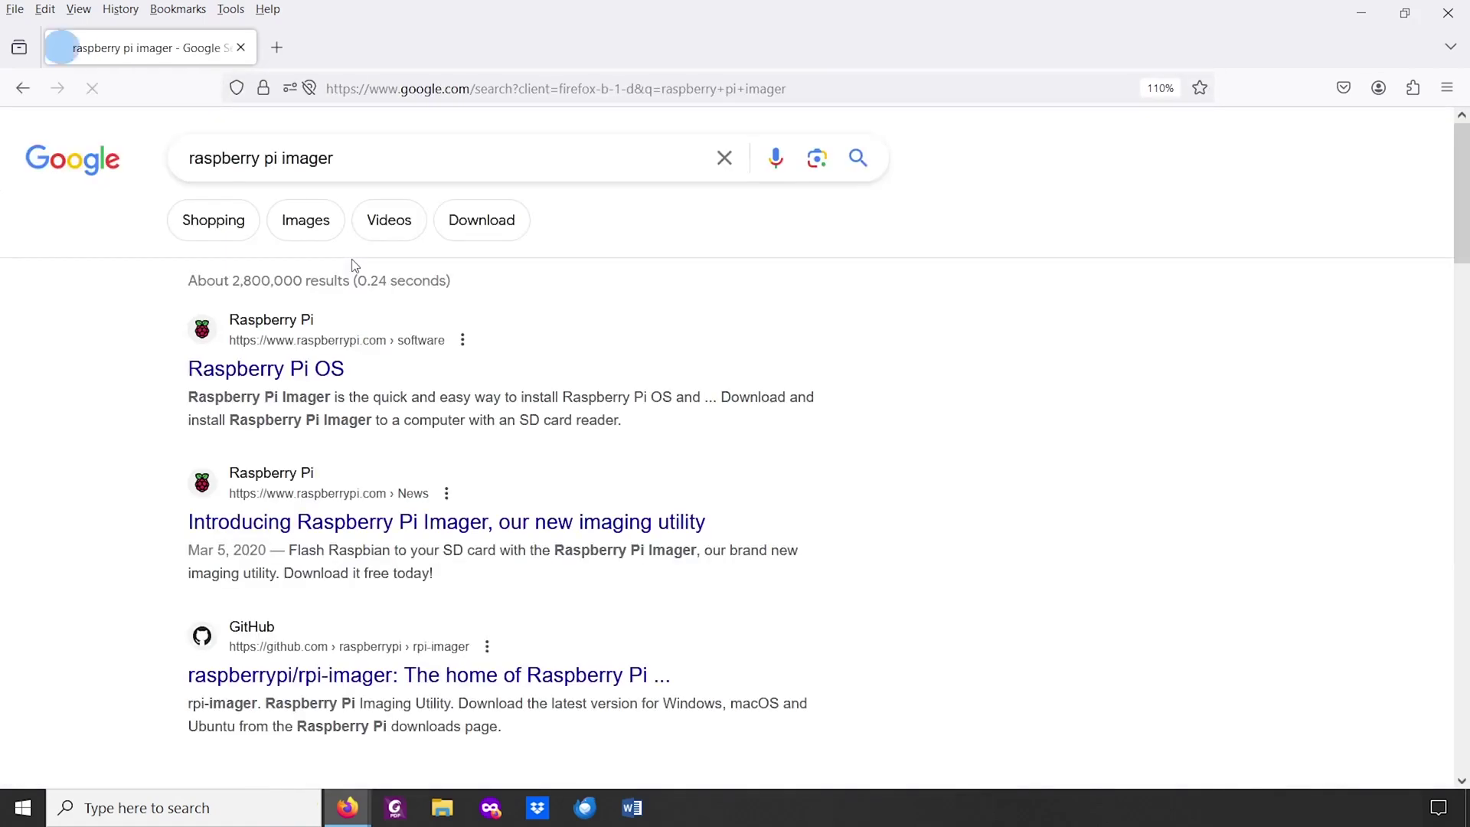
pyautogui.click(319, 379)
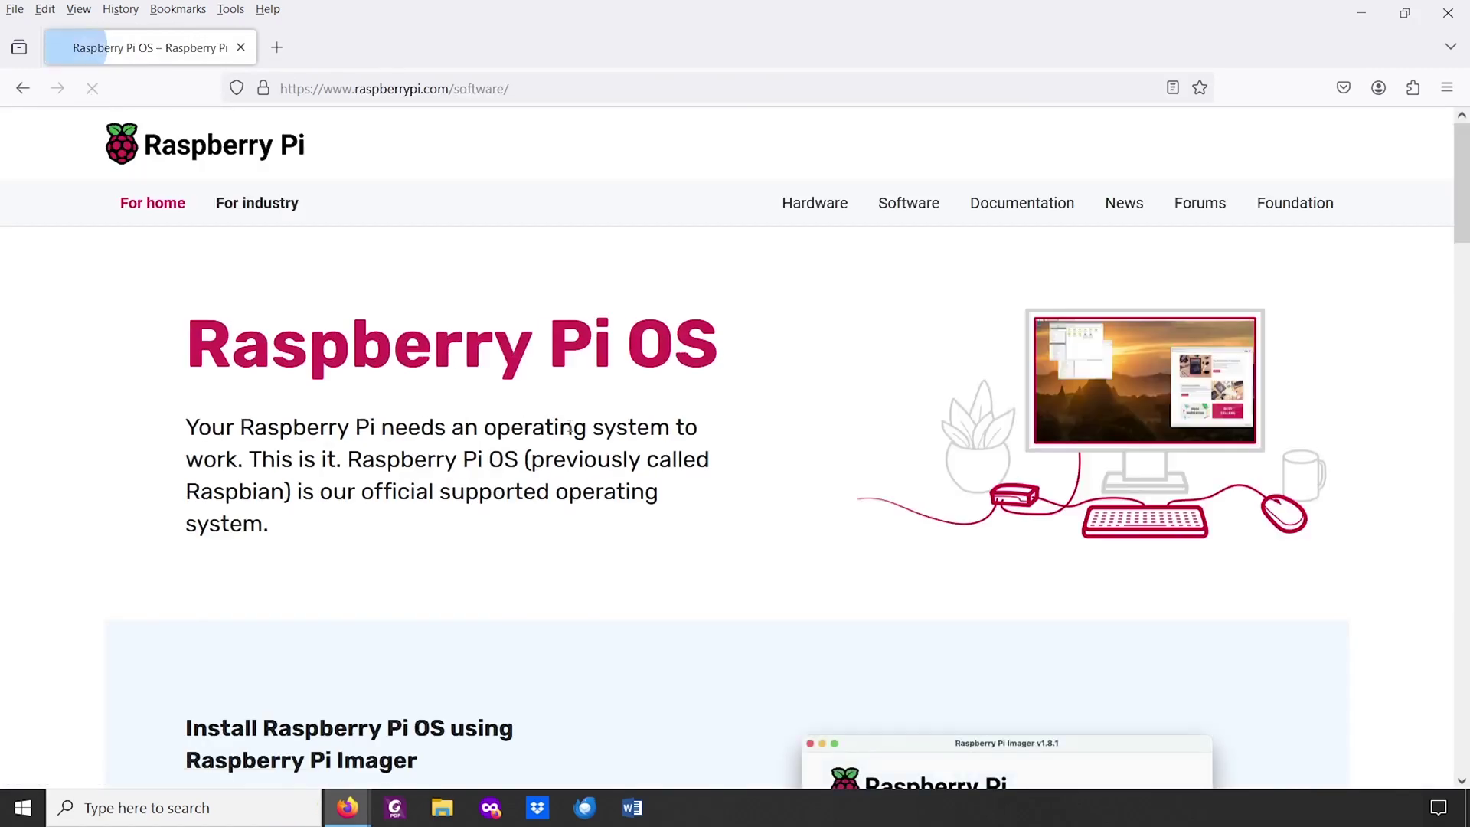
pyautogui.scroll(-2, 469, 421)
pyautogui.scroll(-3, 517, 424)
pyautogui.scroll(-3, 567, 430)
pyautogui.scroll(-1, 568, 430)
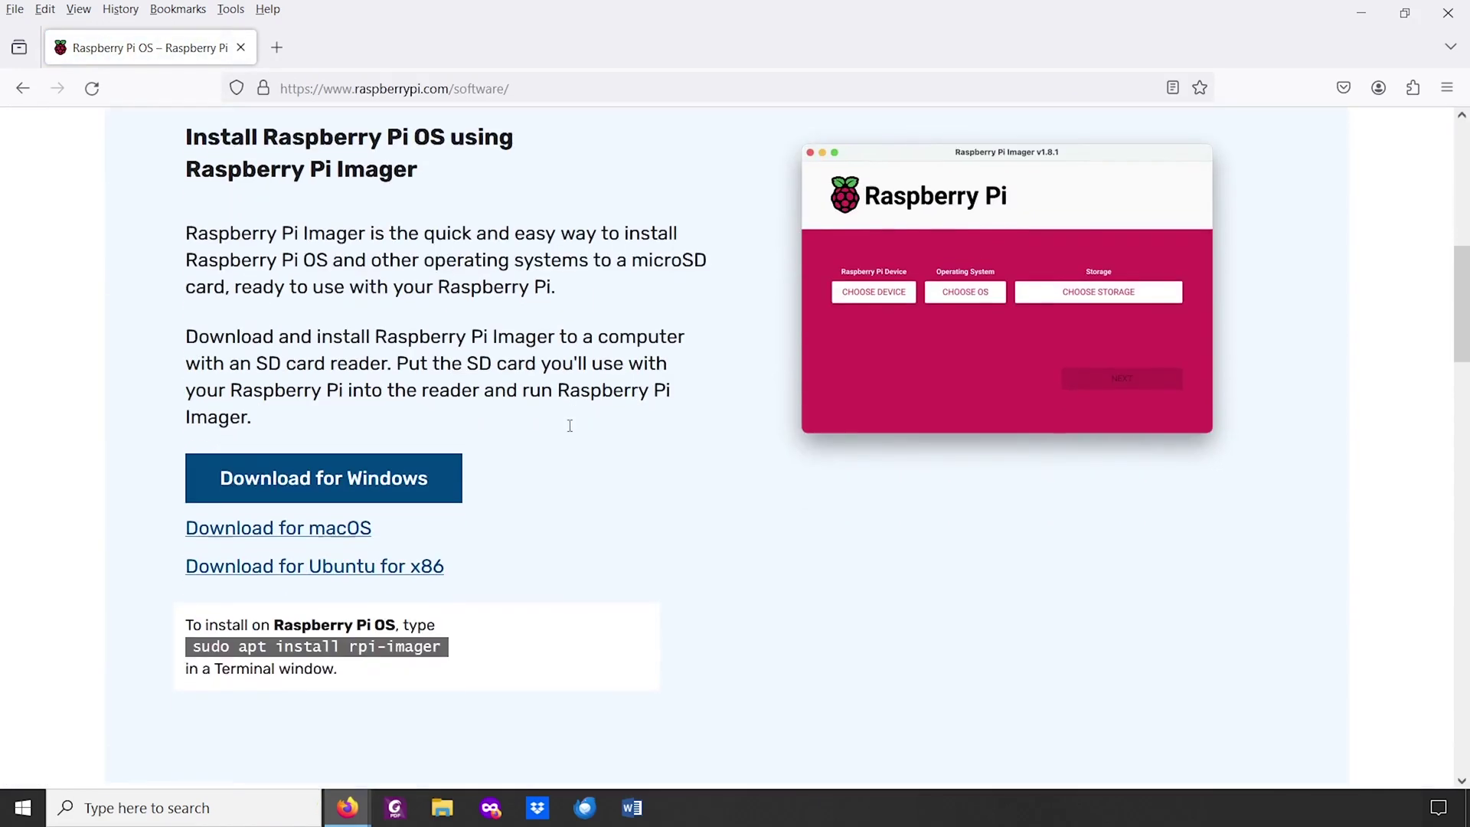
pyautogui.scroll(-1, 568, 429)
pyautogui.click(446, 456)
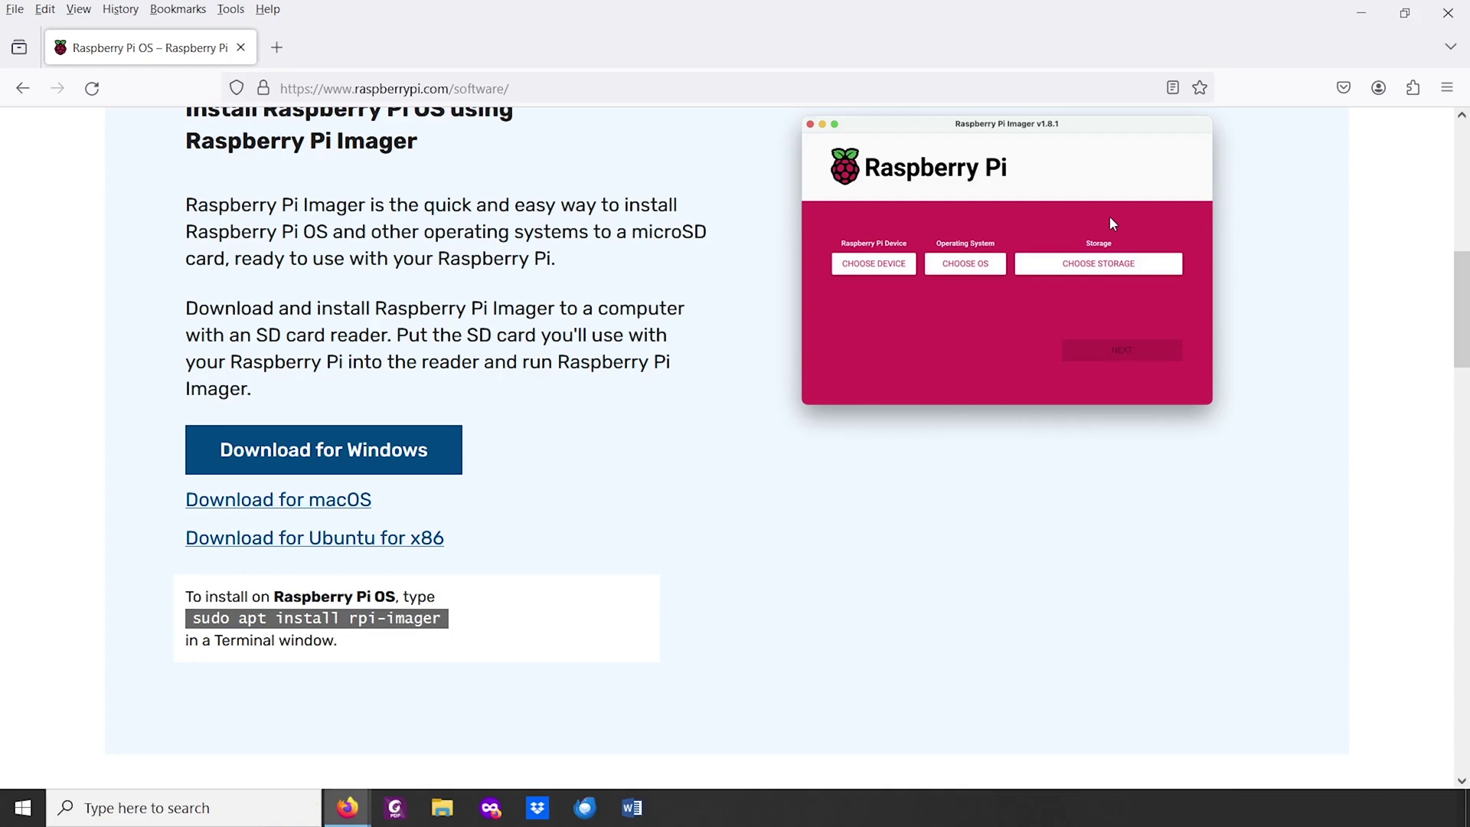
# Start Raspberry Pi Imager v1.7.5 from Start, skip the update offer, and maximize its window
pyautogui.press('super')
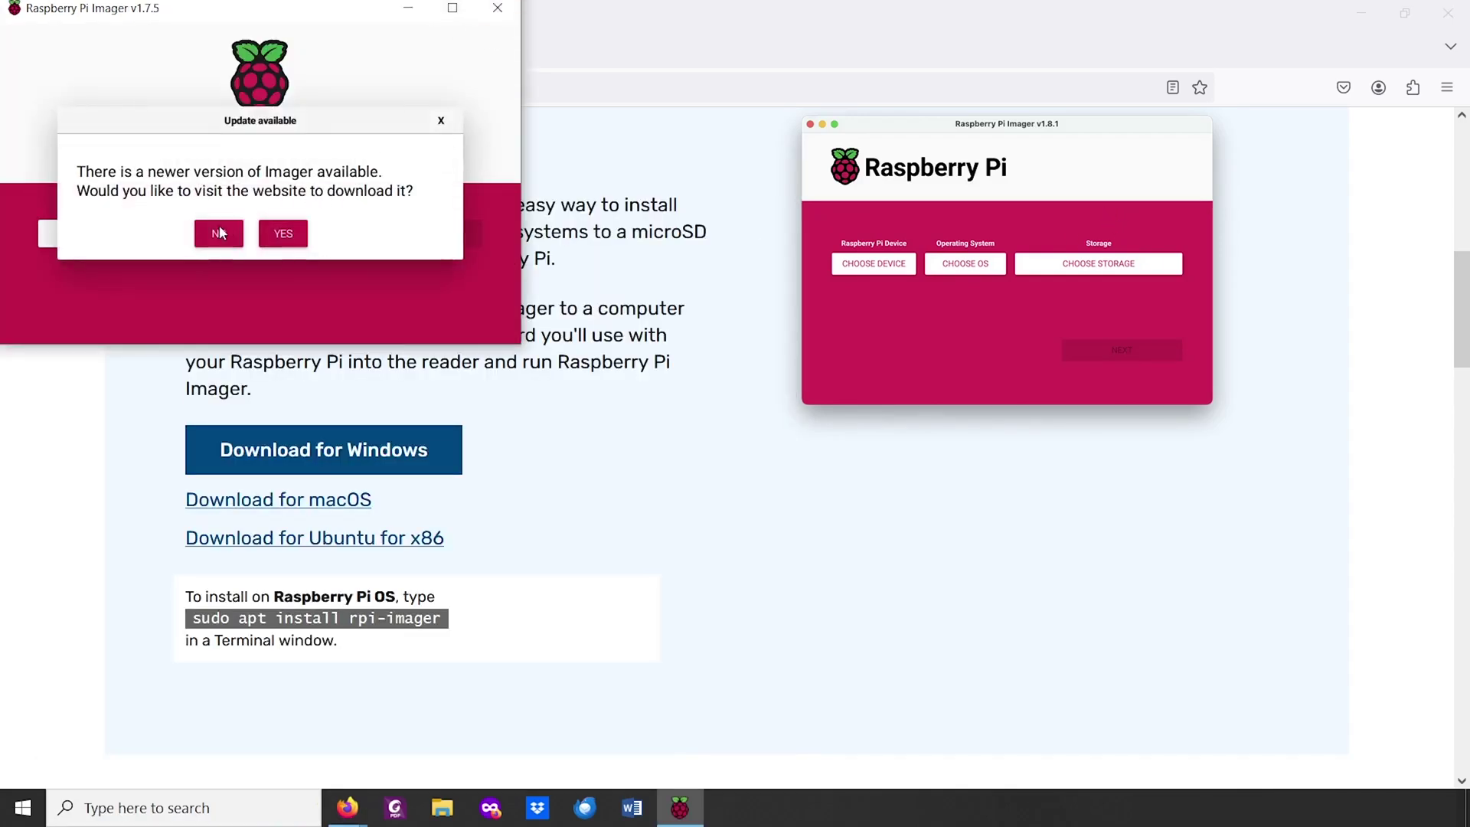
pyautogui.click(218, 234)
pyautogui.click(451, 9)
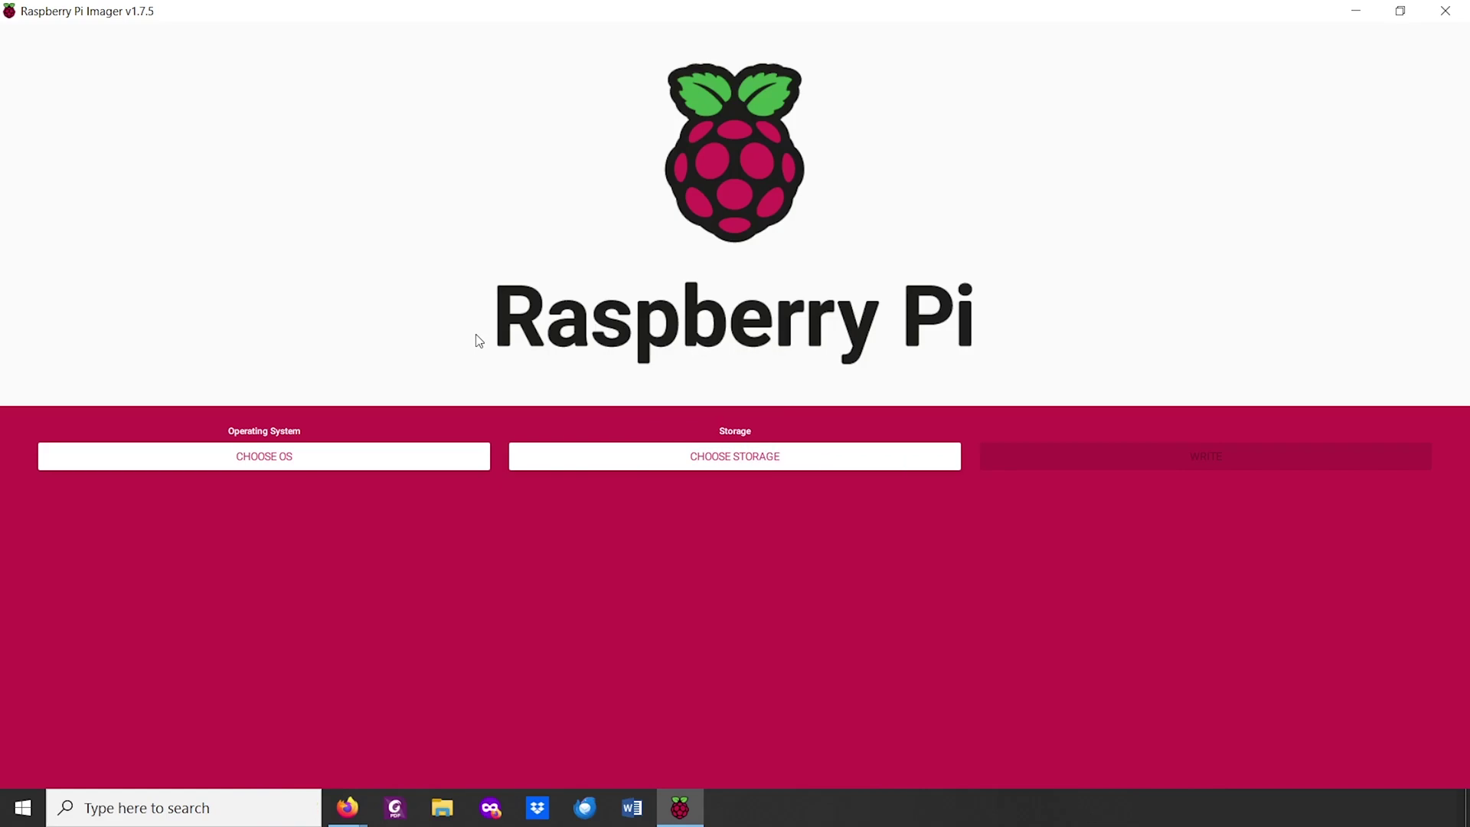
# Pick Raspberry Pi OS Lite (64-bit) under Raspberry Pi OS (other), then the SDXC card as storage
pyautogui.click(385, 461)
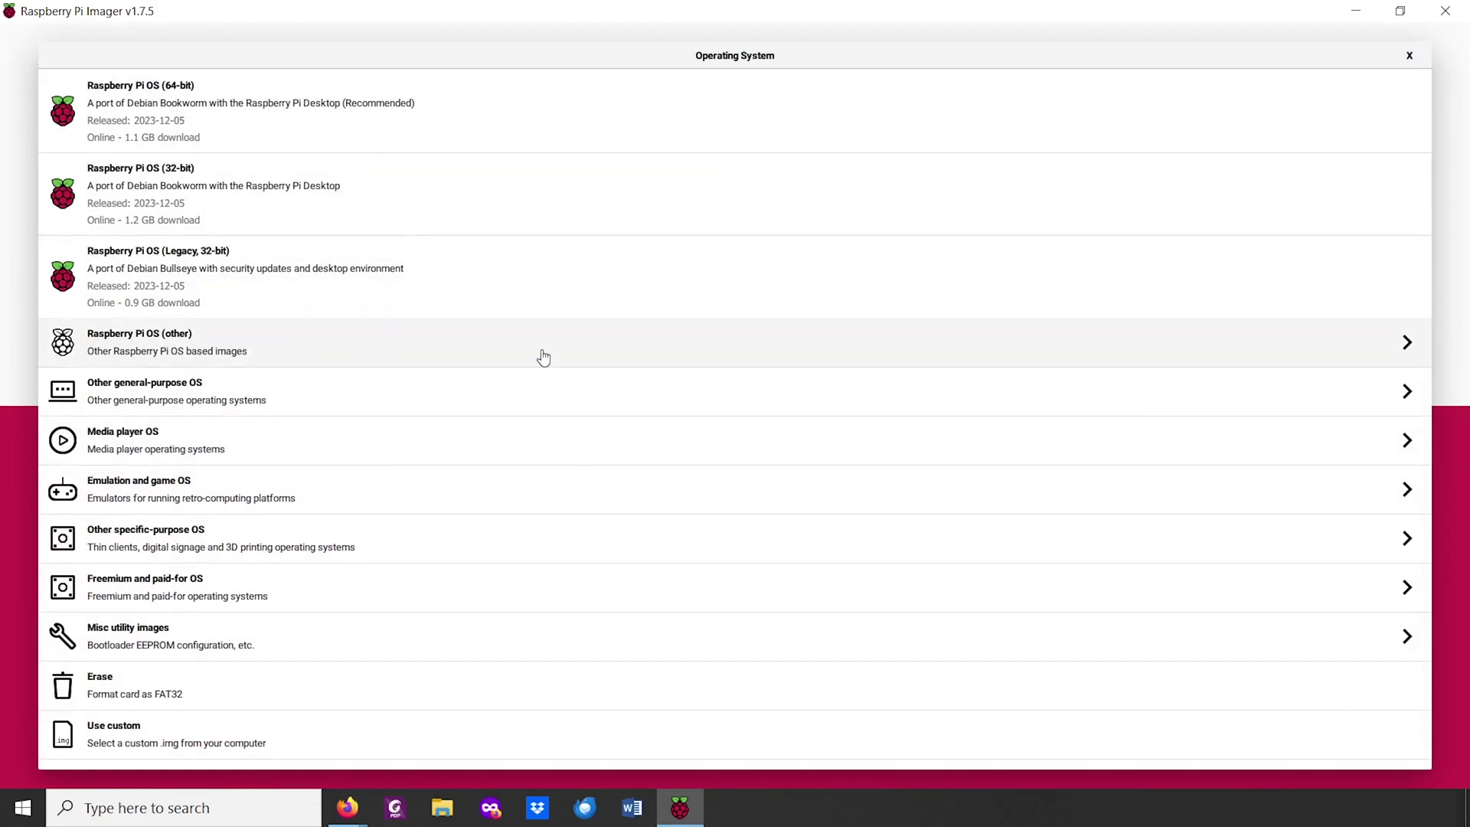
pyautogui.click(543, 343)
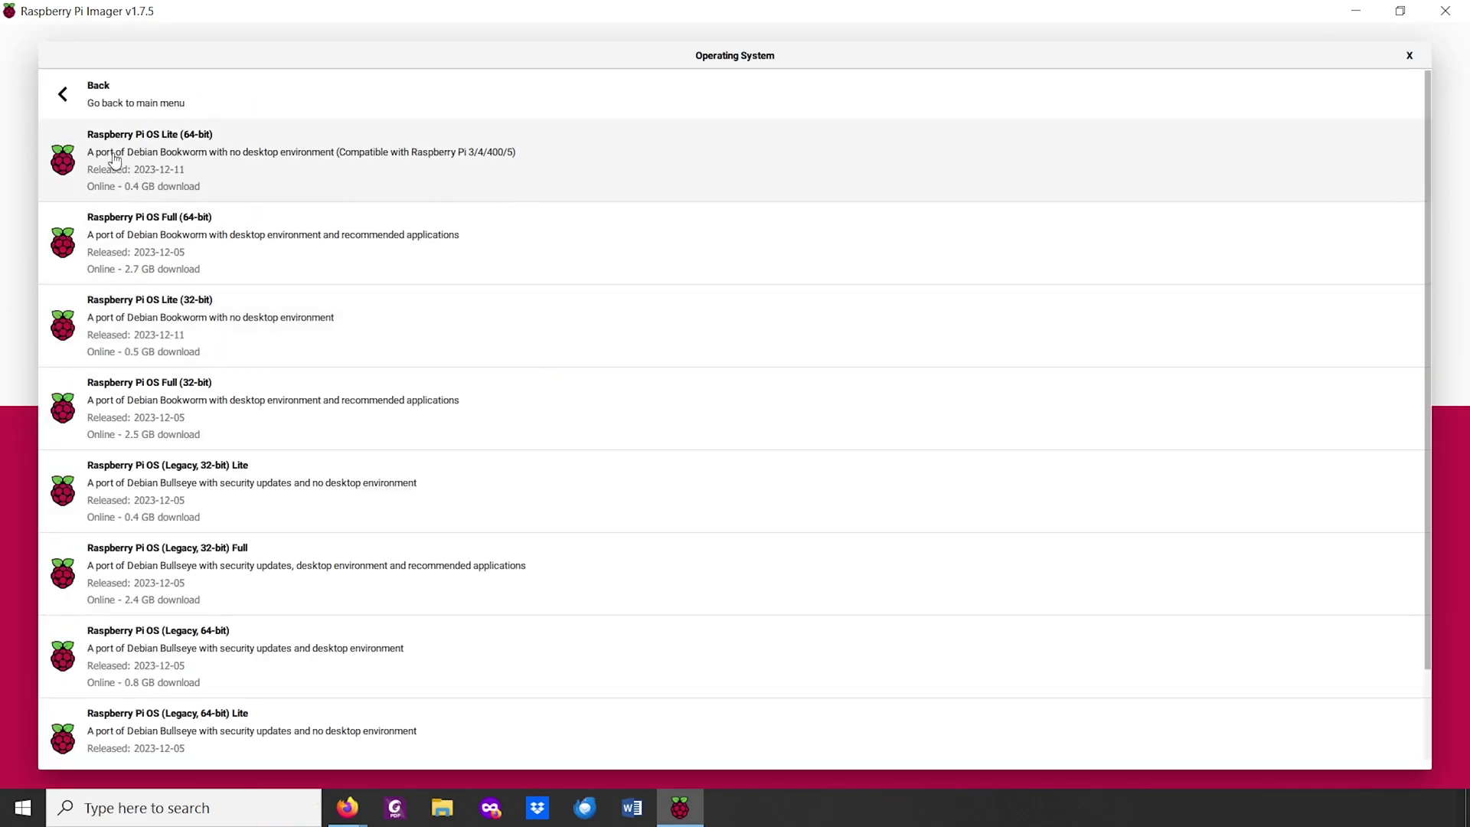
pyautogui.click(569, 164)
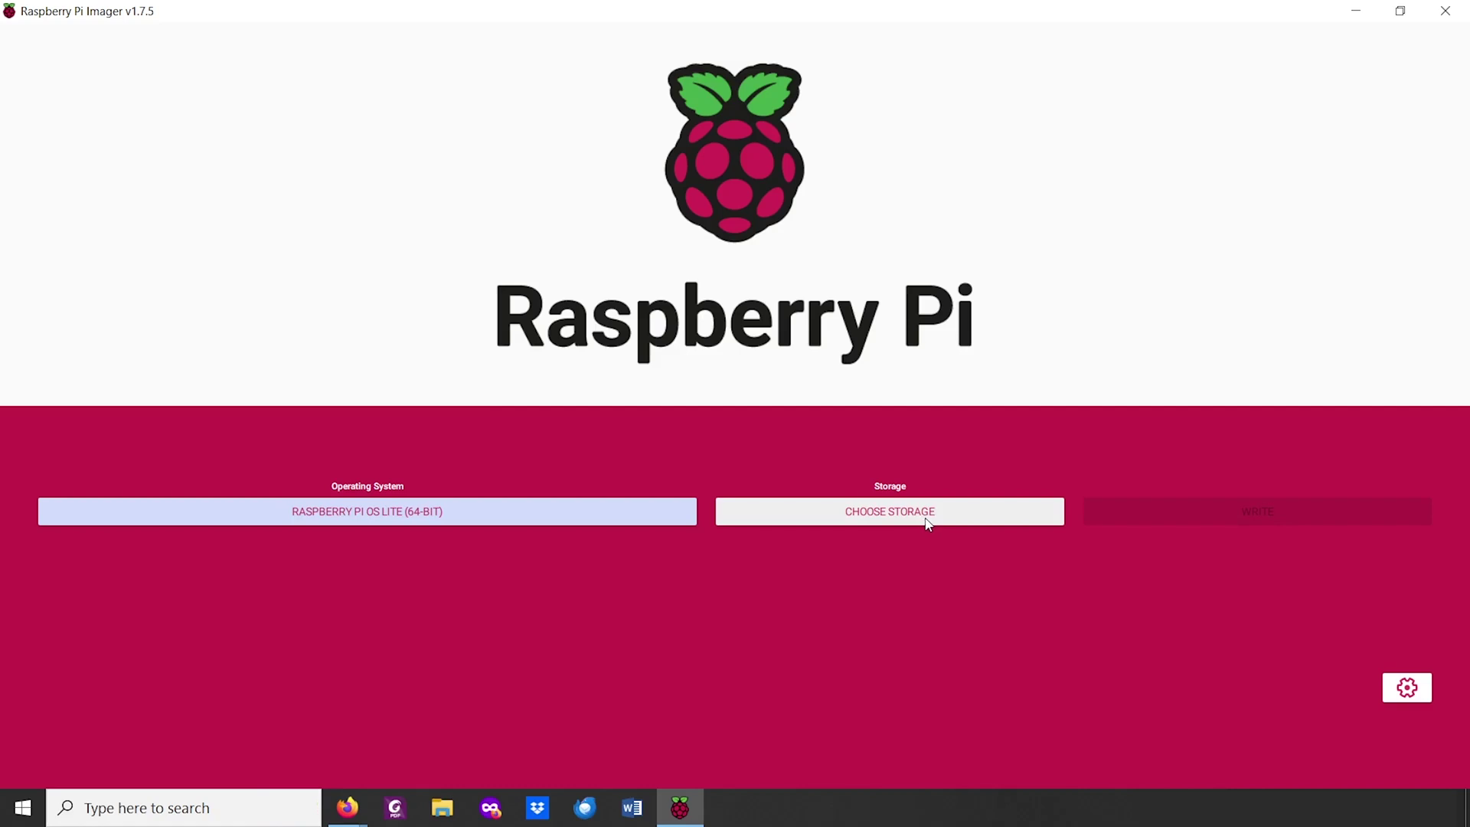
pyautogui.click(927, 519)
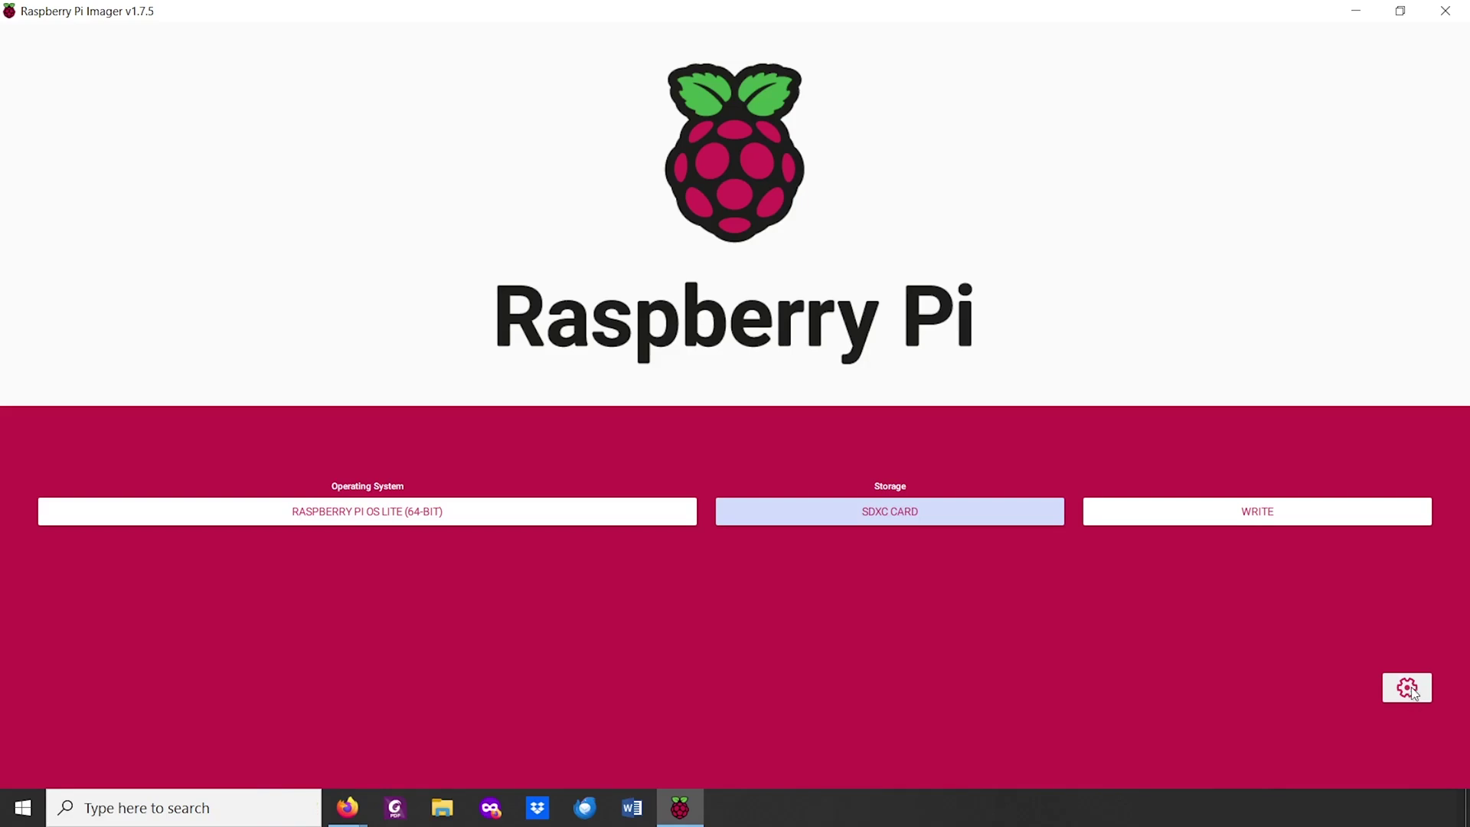
# In advanced options, set the SSH username to jr-koders and clear the old account password
pyautogui.click(1409, 689)
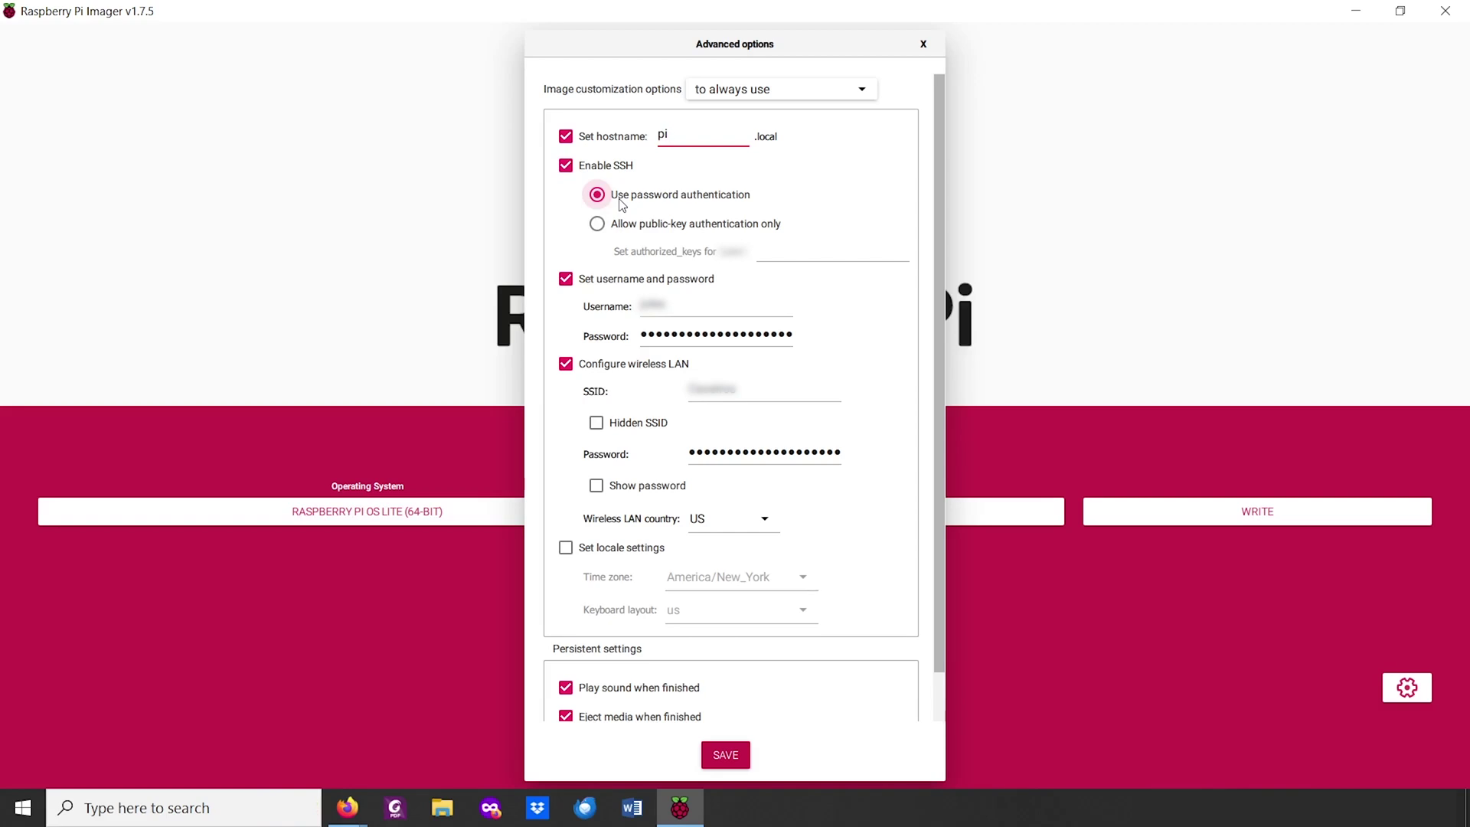
pyautogui.click(689, 306)
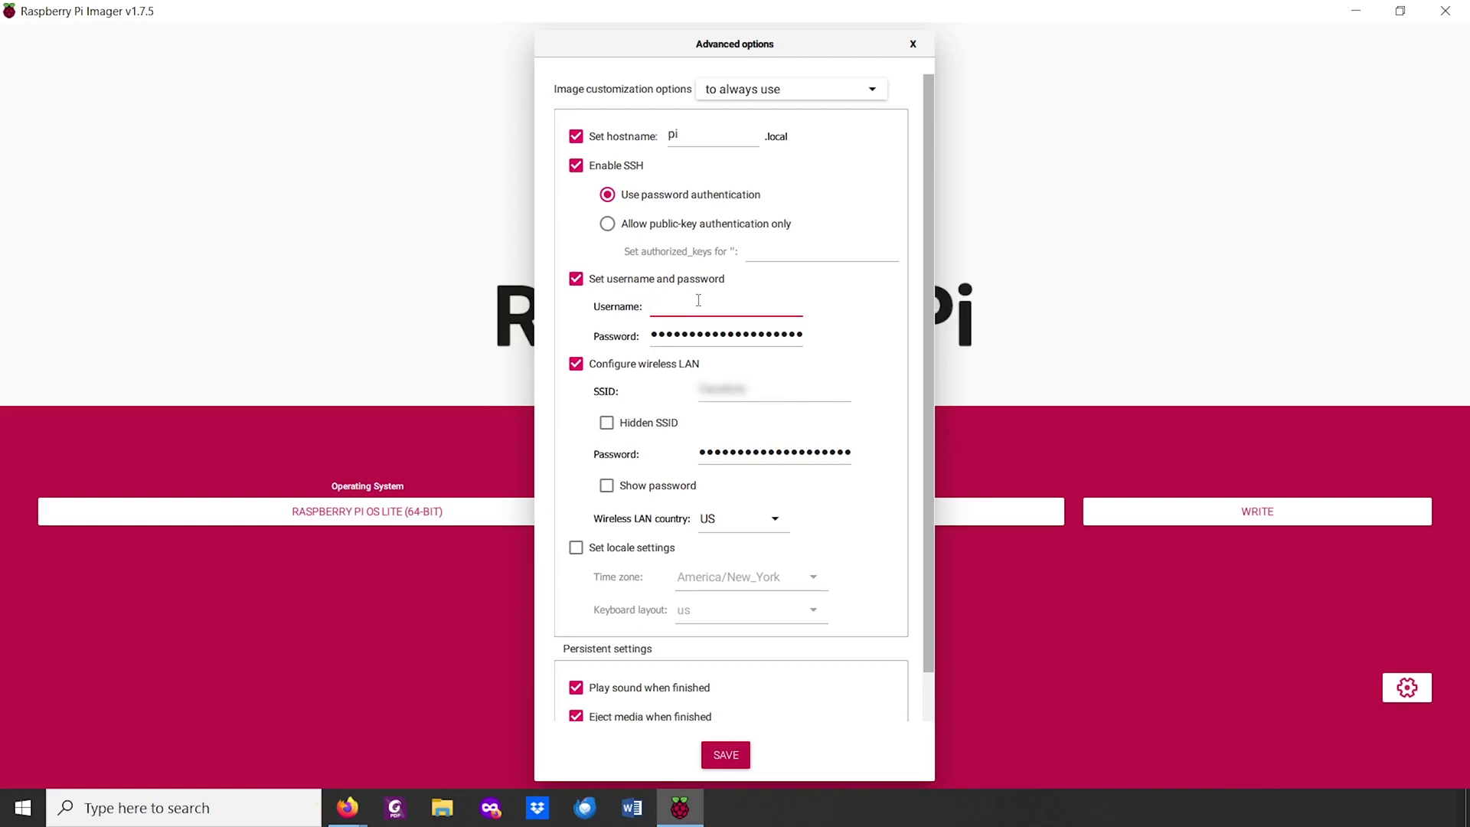
pyautogui.write('jr-koders')
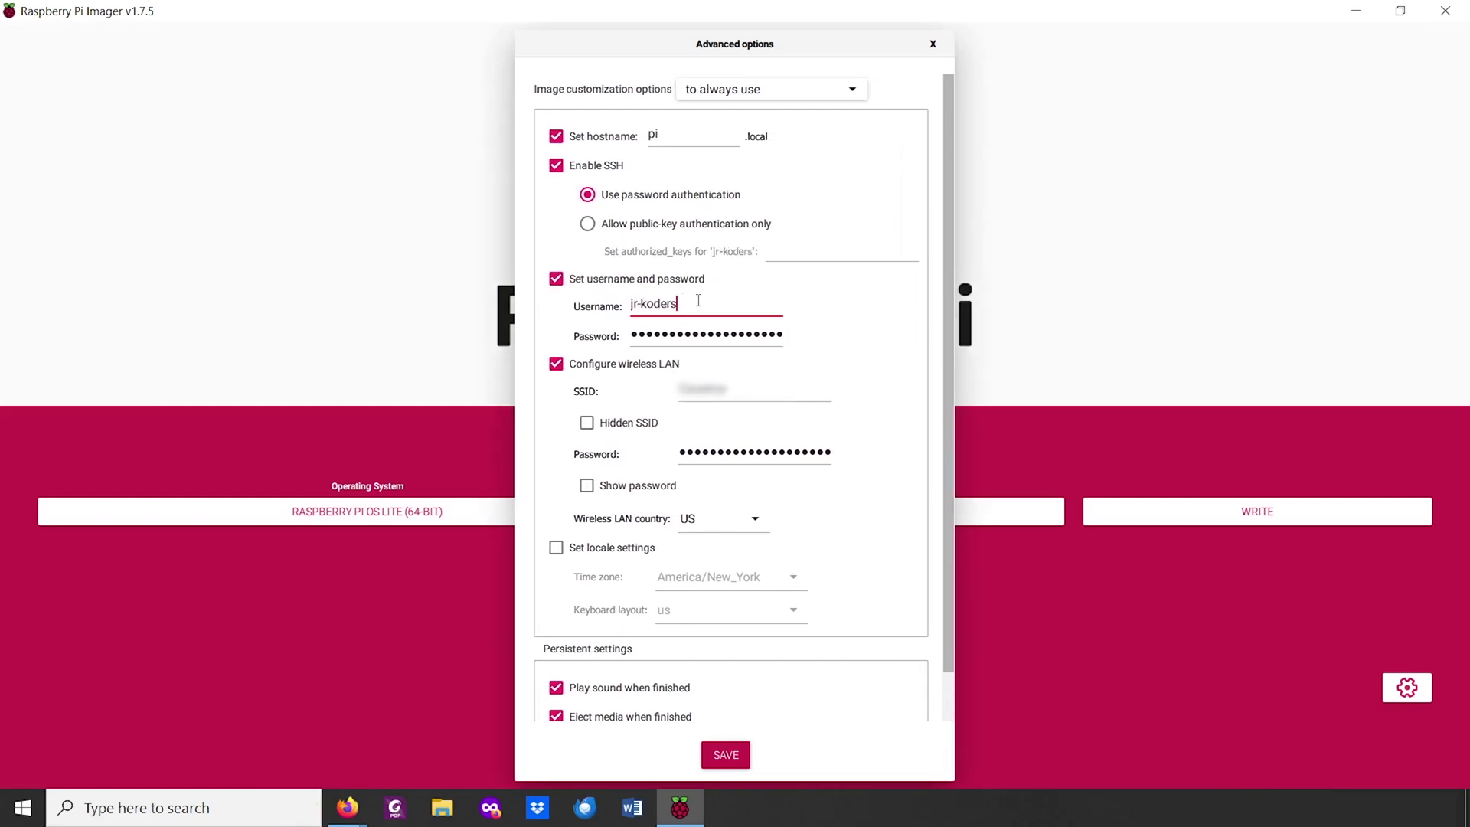
pyautogui.click(664, 334)
pyautogui.hotkey('ctrl', 'a')
pyautogui.press('BackSpace')
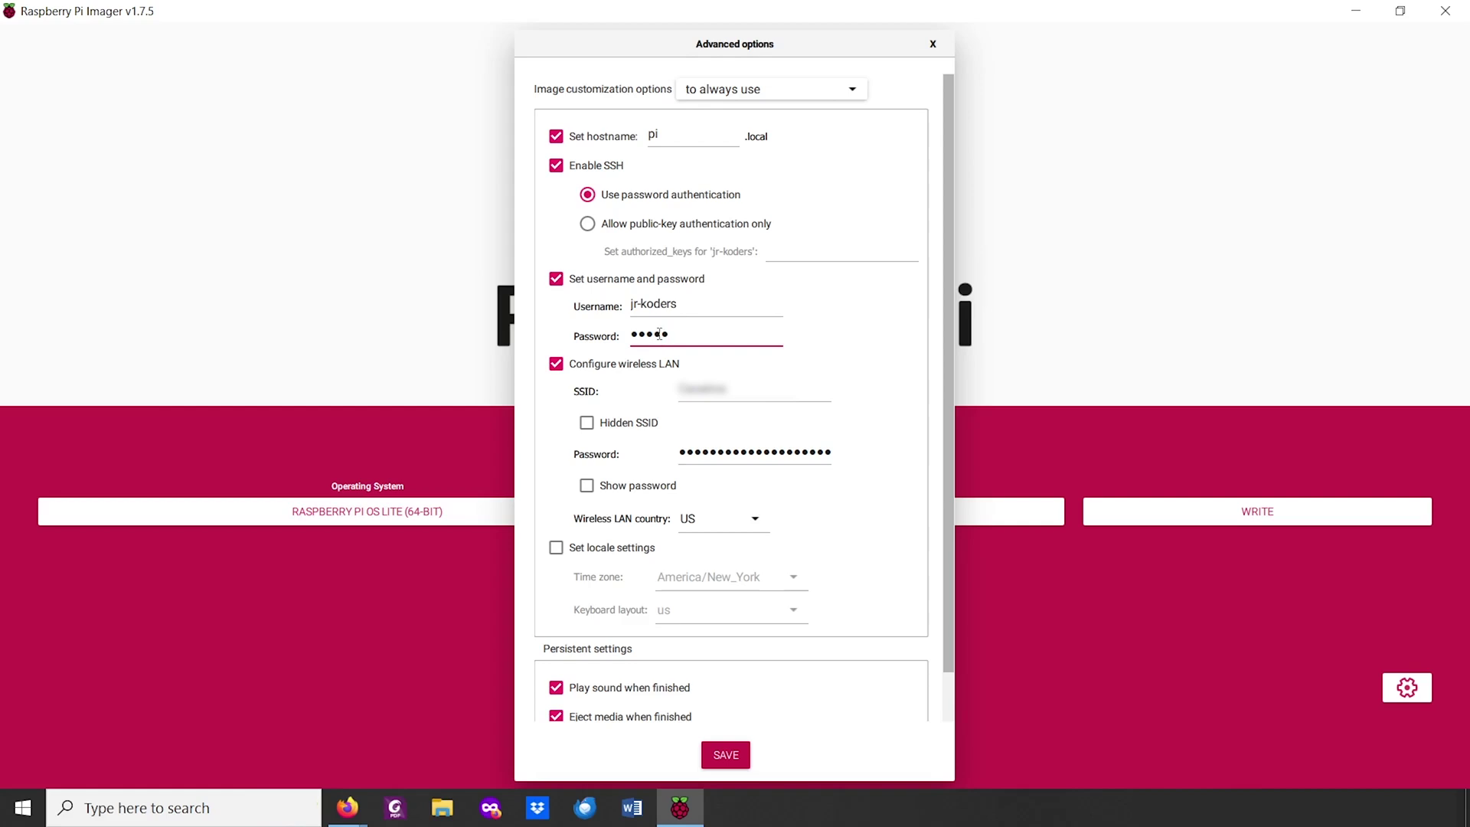
pyautogui.scroll(-1, 662, 336)
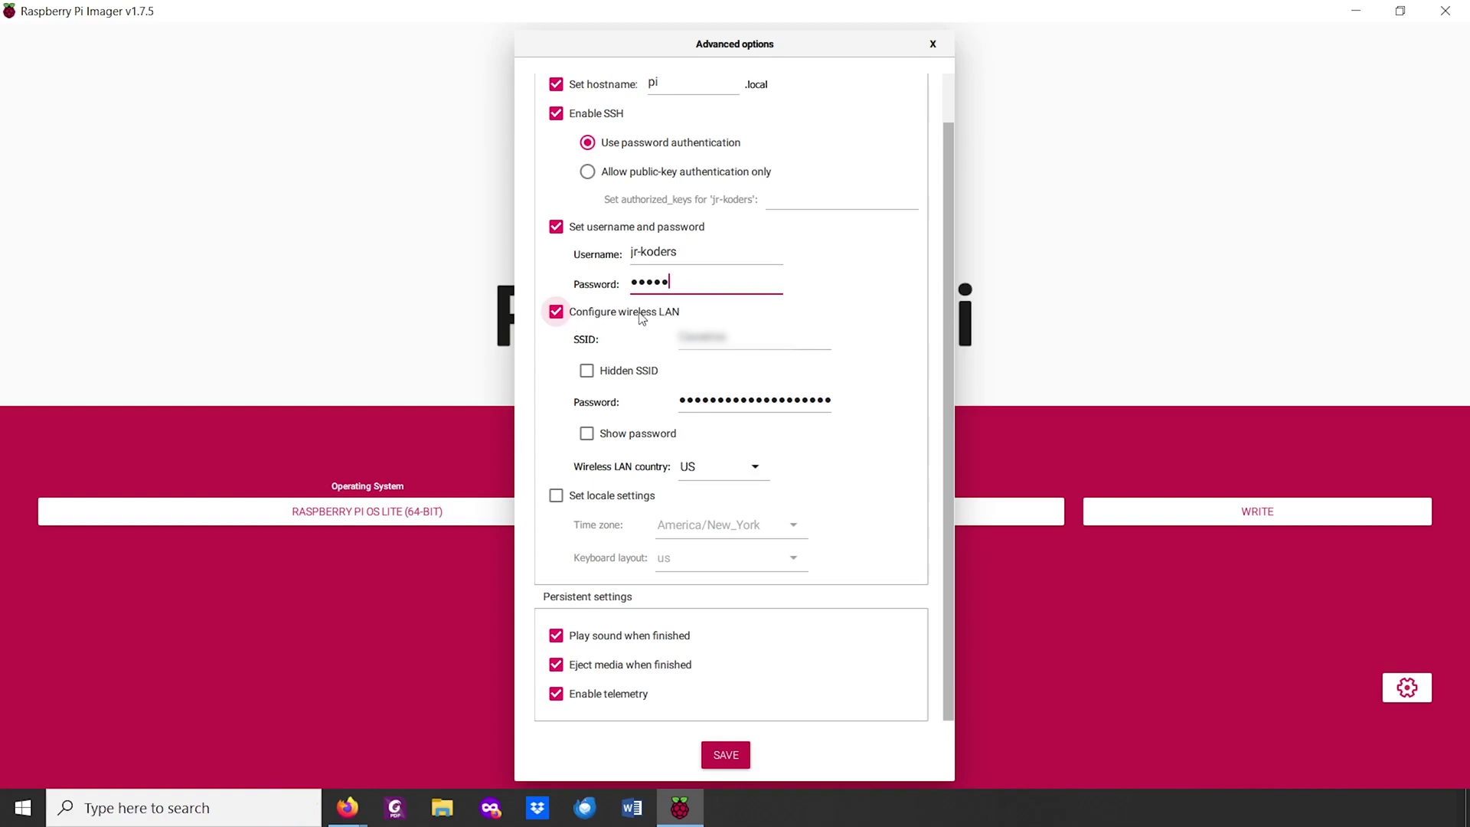
# Clear the wireless SSID and wireless password fields in the advanced options
pyautogui.click(731, 340)
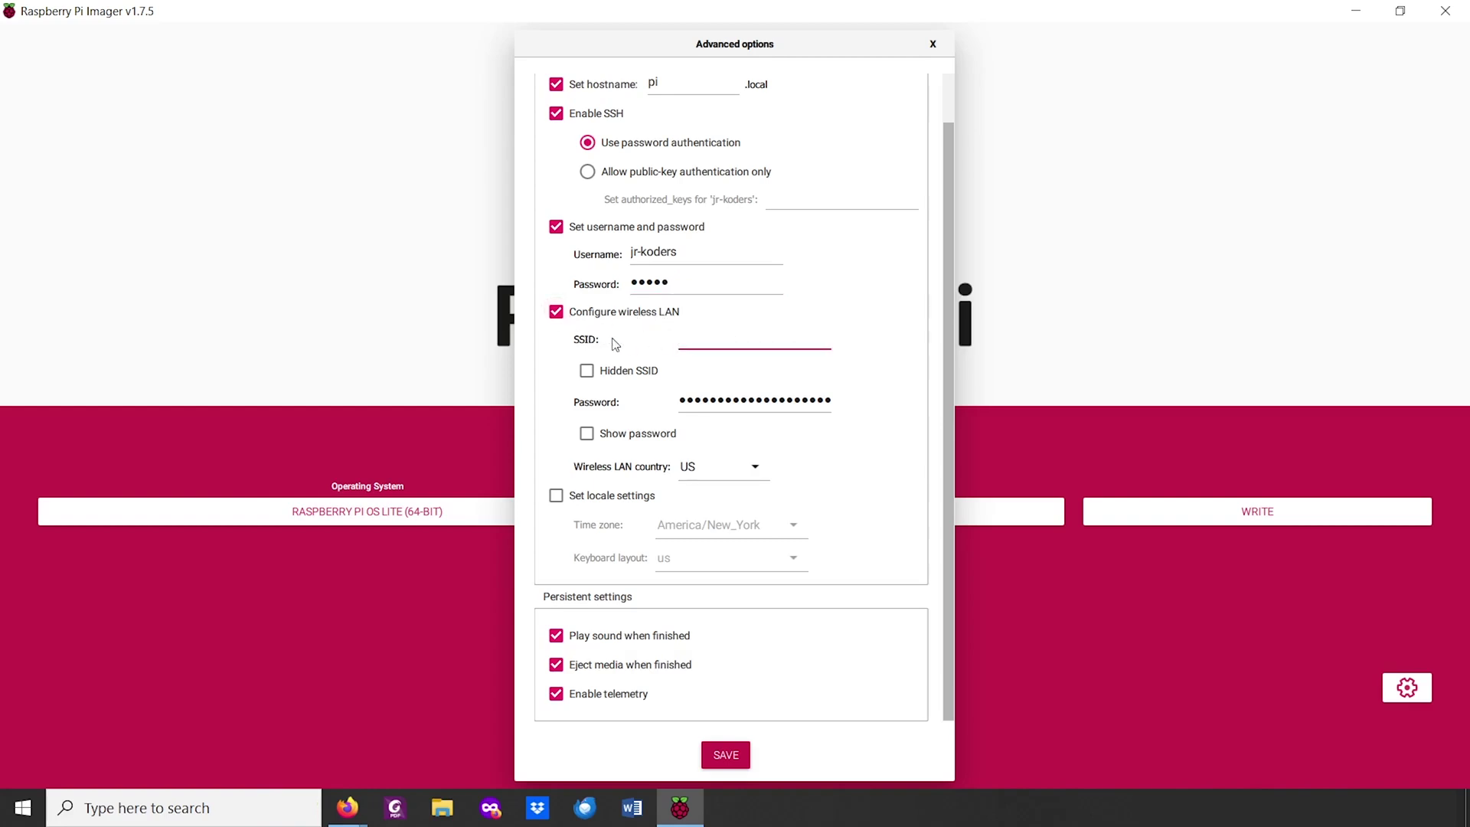
pyautogui.click(742, 400)
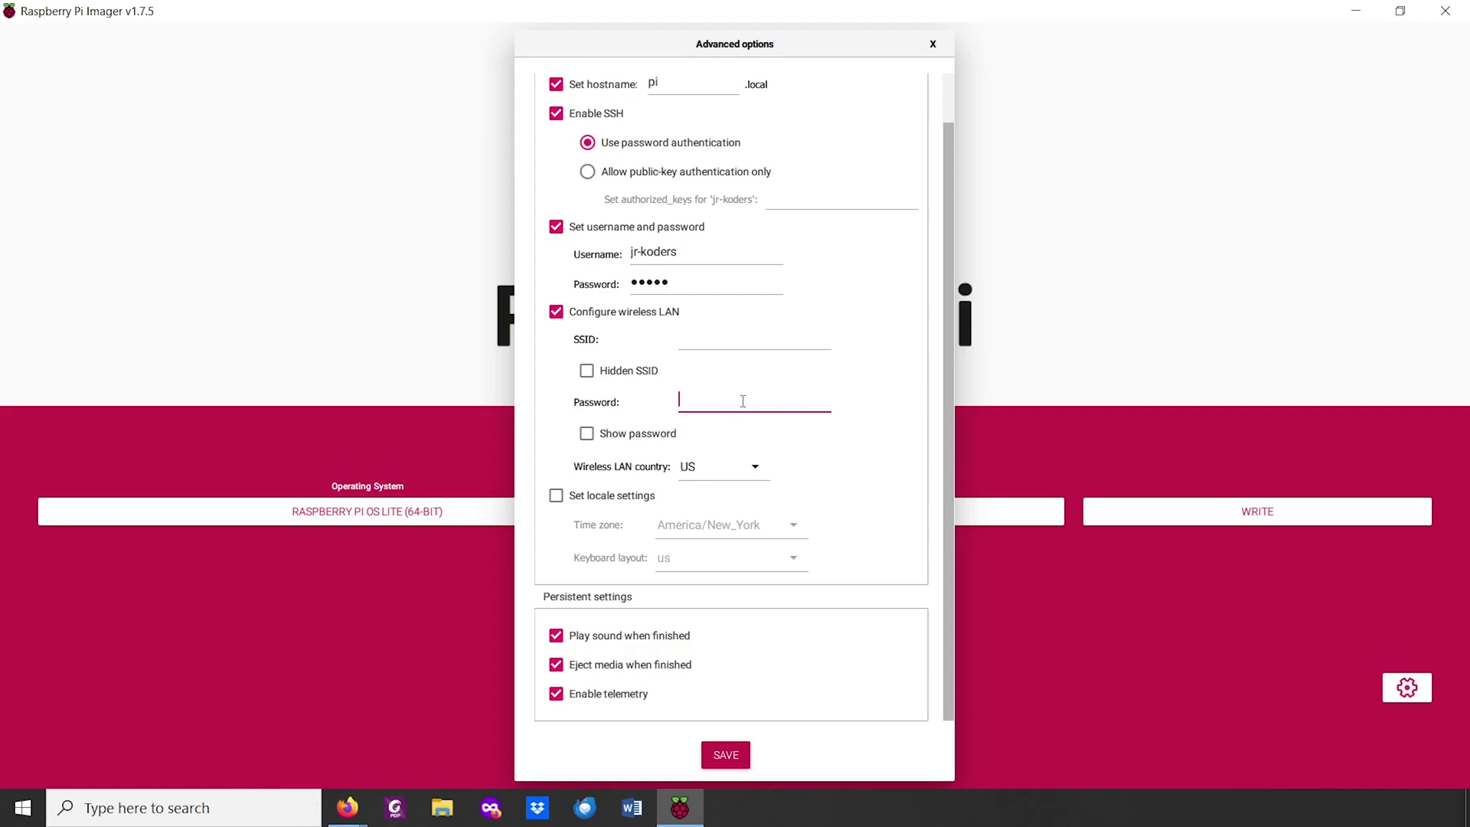
pyautogui.click(735, 341)
pyautogui.click(710, 408)
# Disable Configure wireless LAN, save the options, and write the image, confirming the SDXC erase
pyautogui.click(574, 311)
pyautogui.click(726, 755)
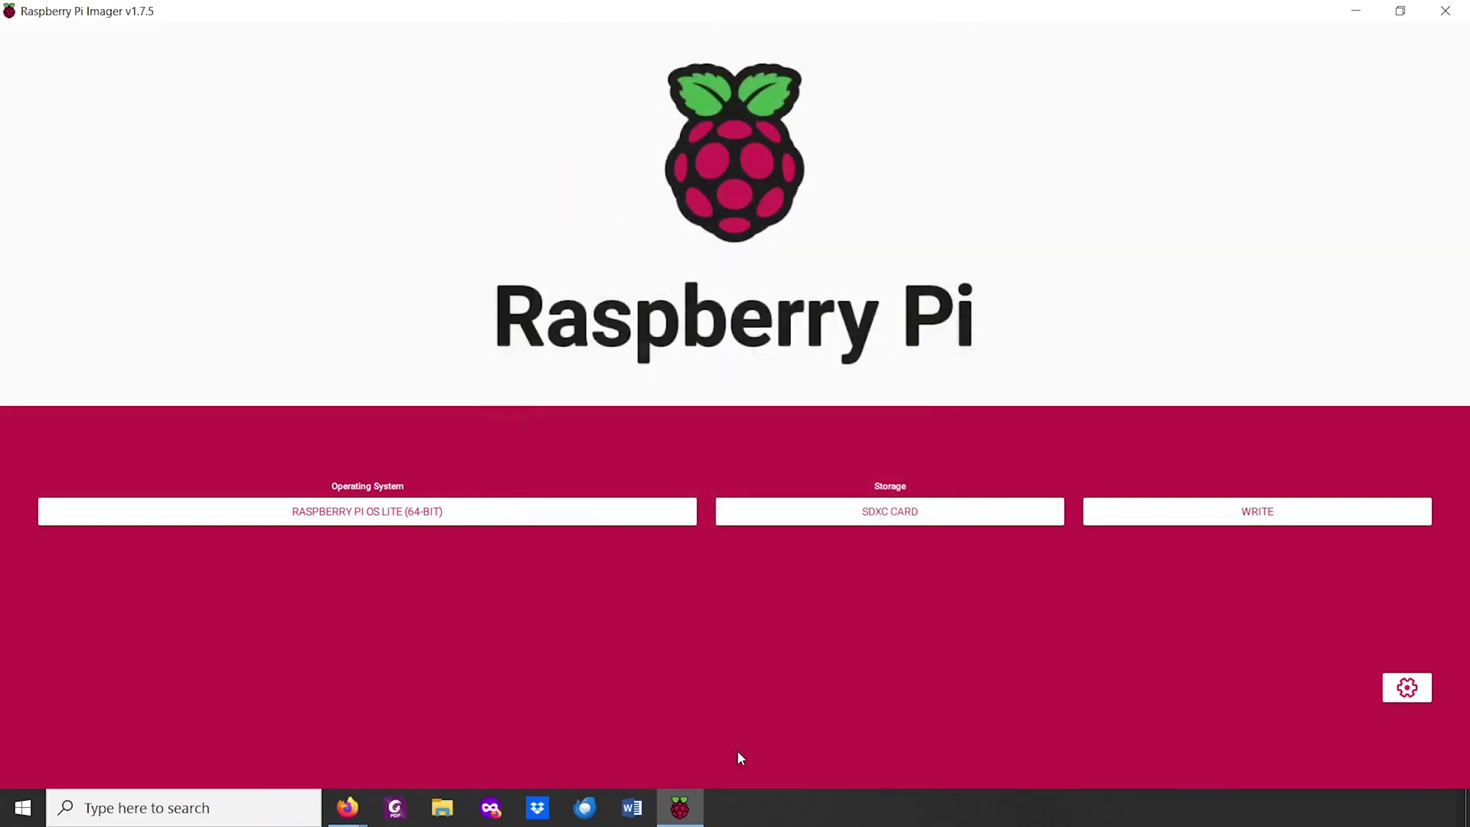
pyautogui.click(1160, 510)
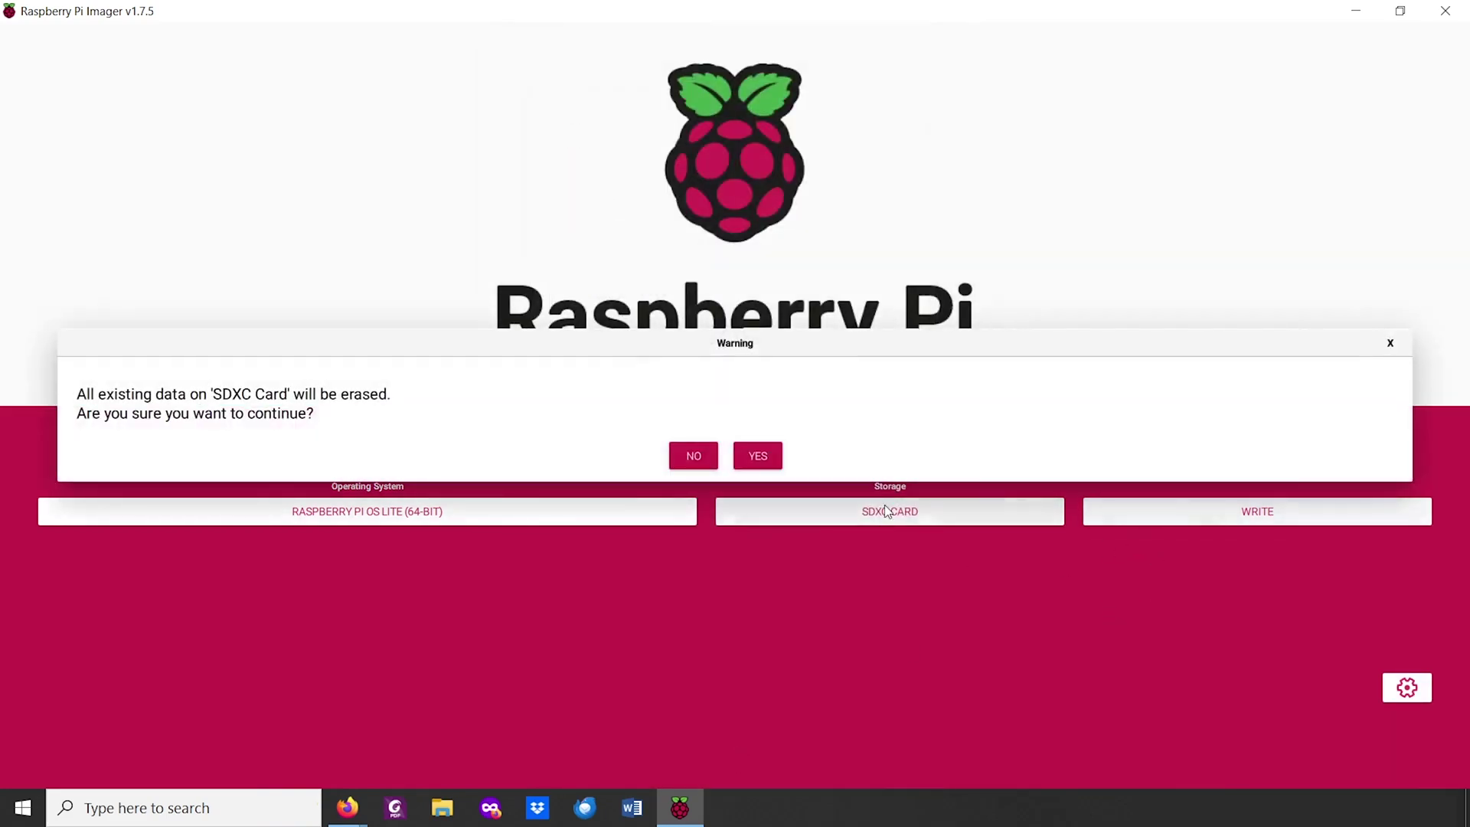
pyautogui.click(758, 457)
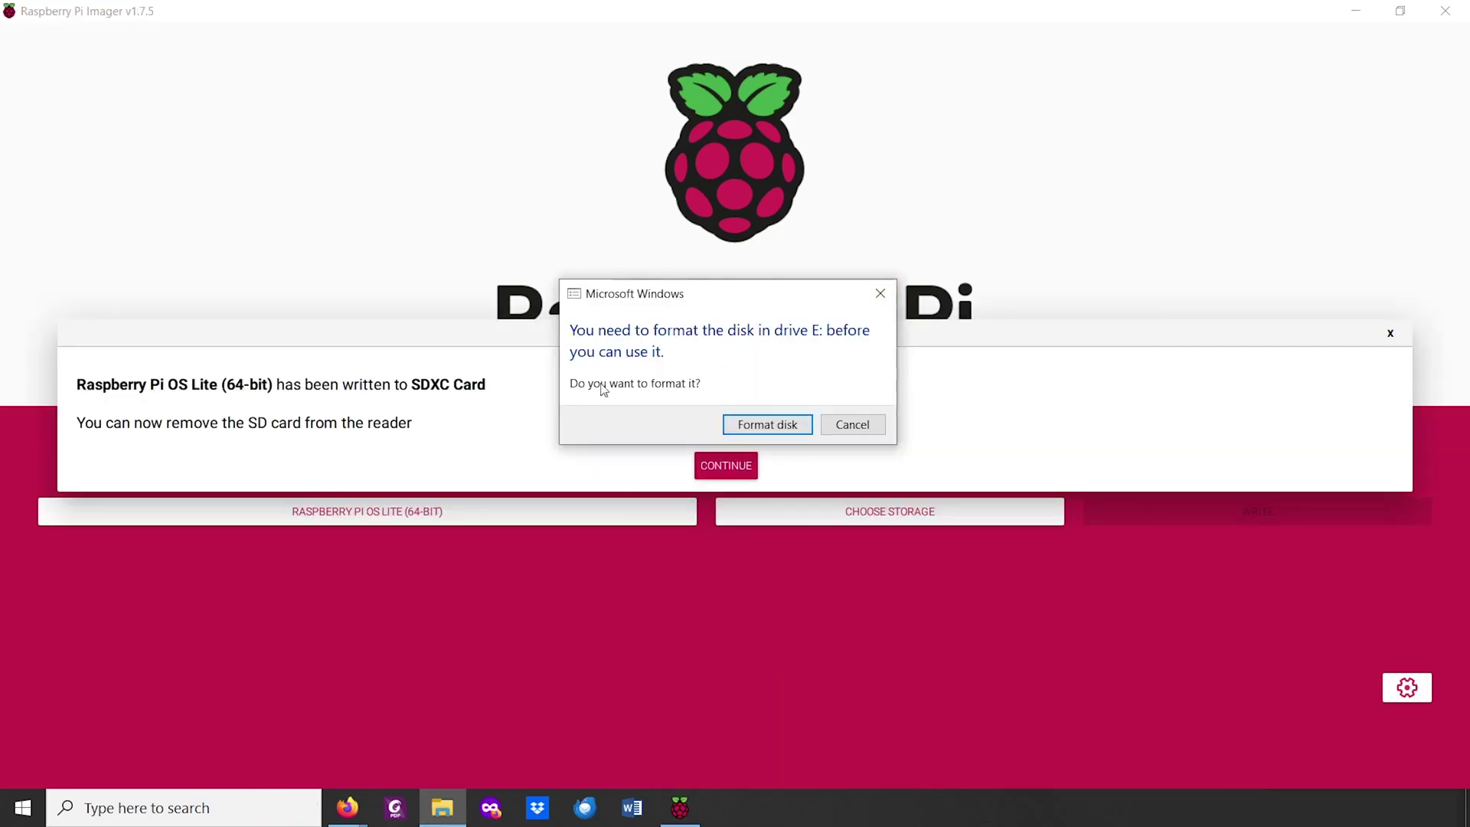
# Cancel the Windows prompt to format drive E
pyautogui.click(810, 425)
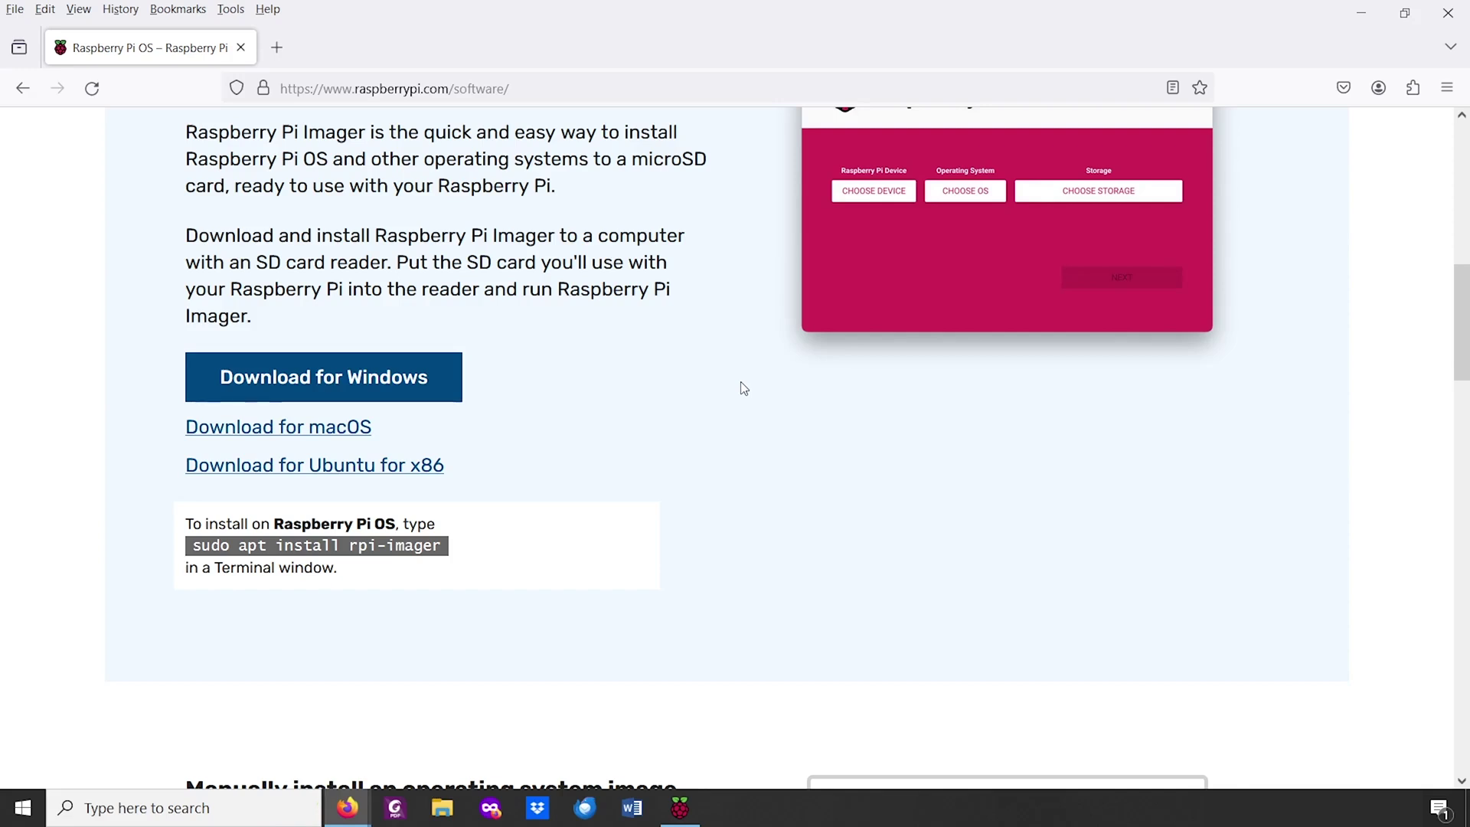
# Load the Xfinity router admin page at 10.0.0.1
pyautogui.hotkey('ctrl', 'l')
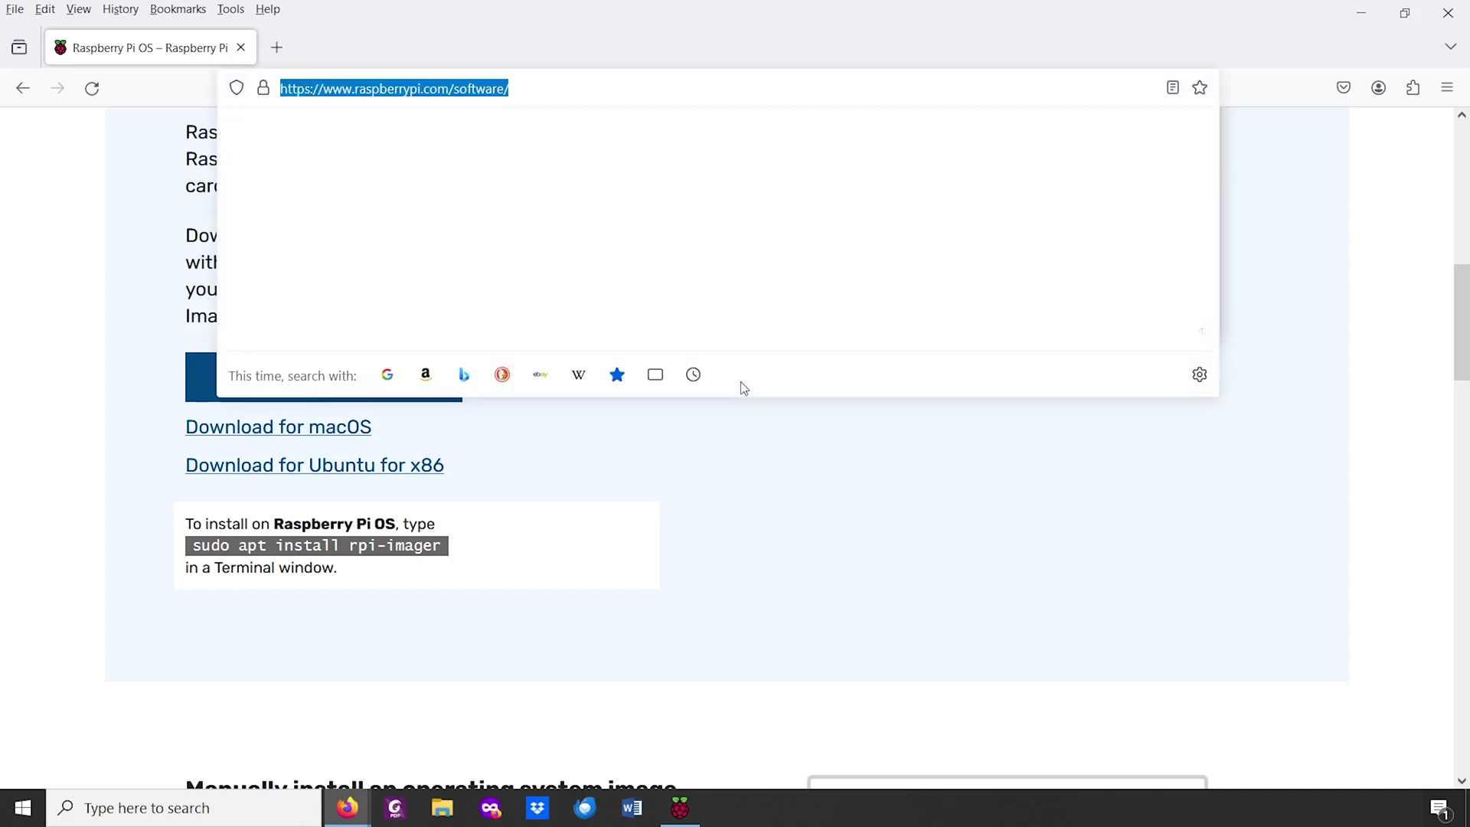
pyautogui.write('1')
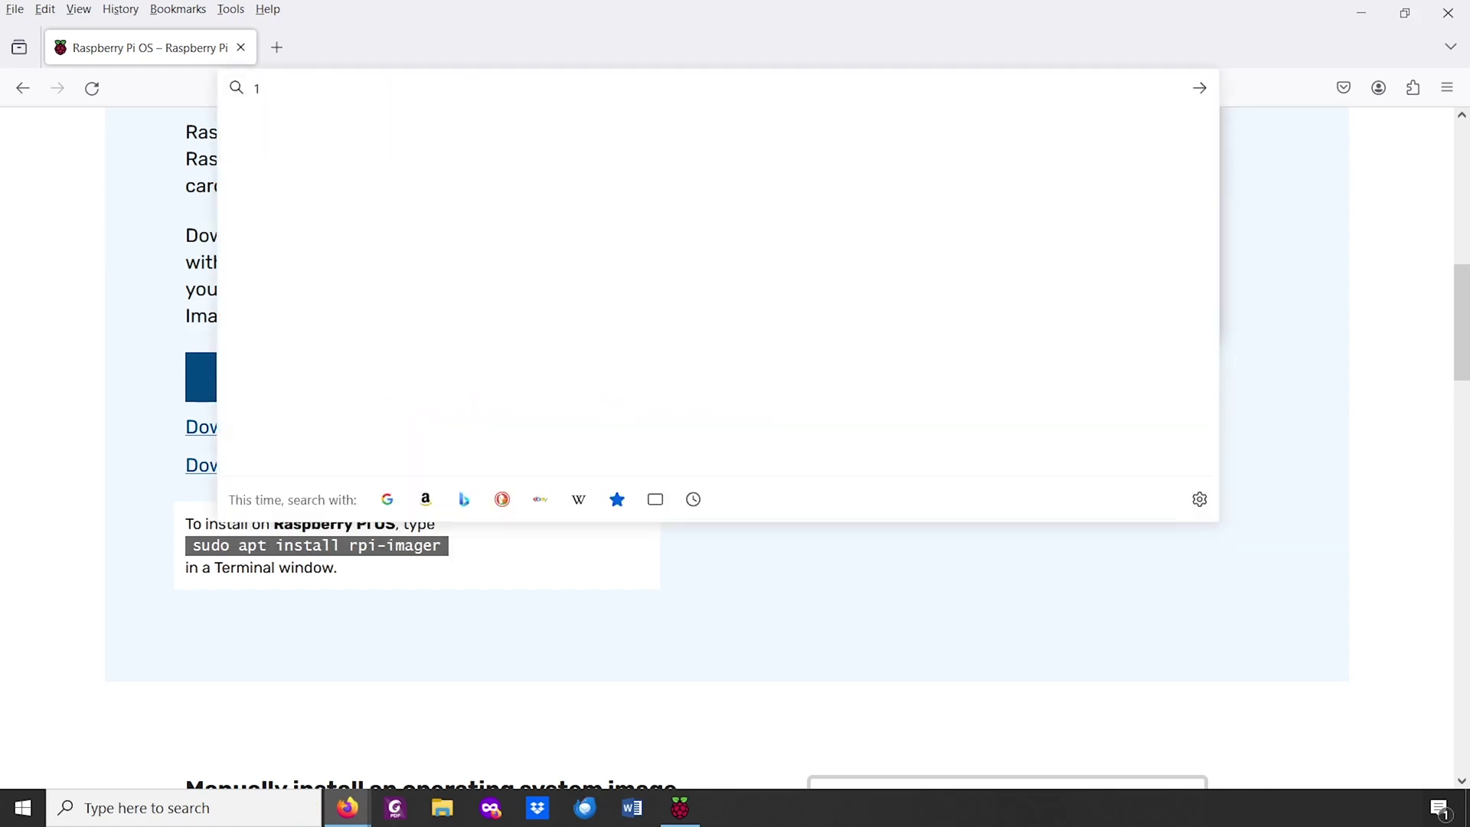
pyautogui.write('0.0.0.')
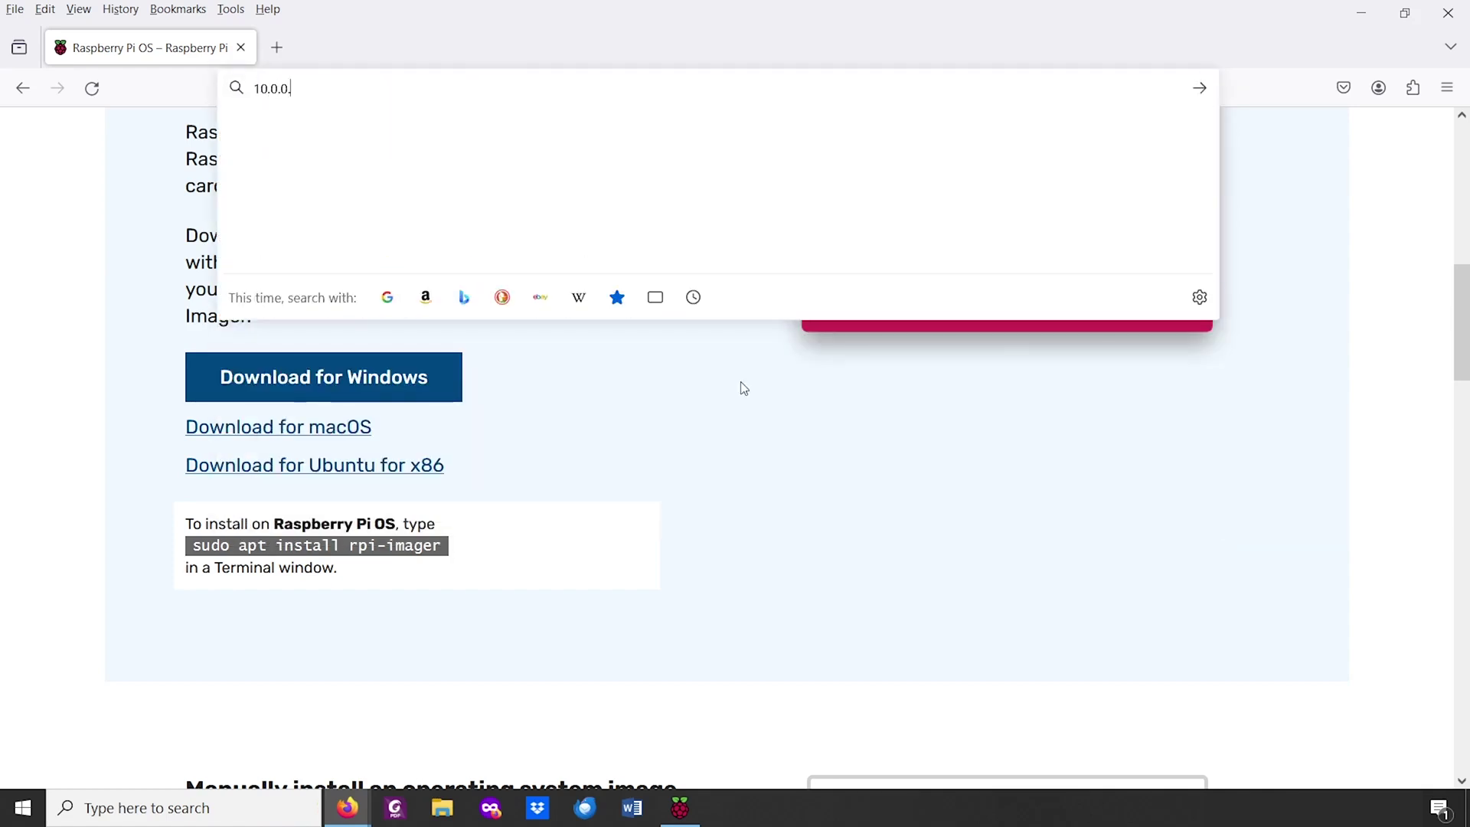
pyautogui.write('1')
pyautogui.press('Return')
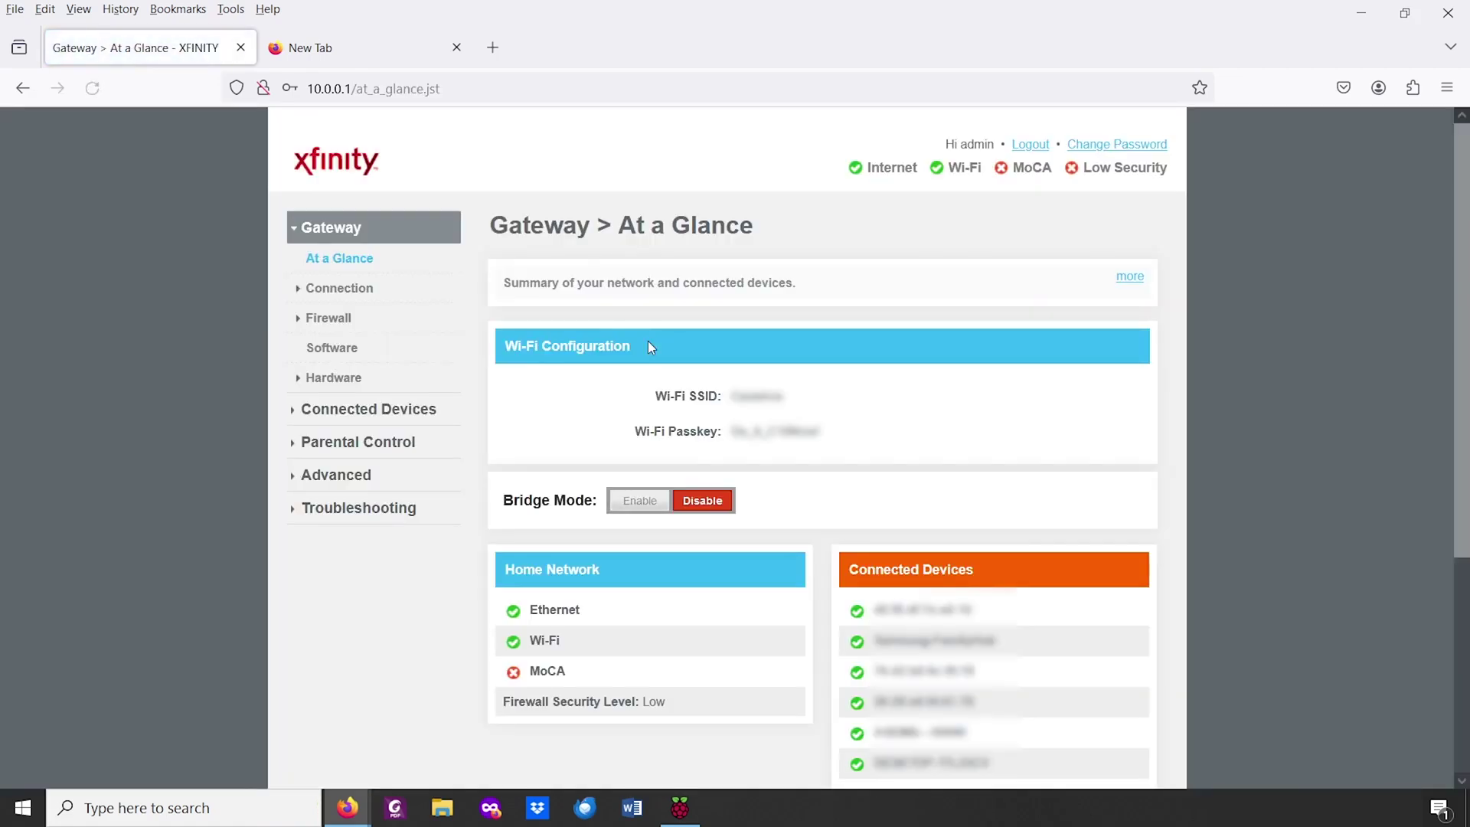
pyautogui.scroll(-3, 648, 341)
pyautogui.scroll(-3, 648, 342)
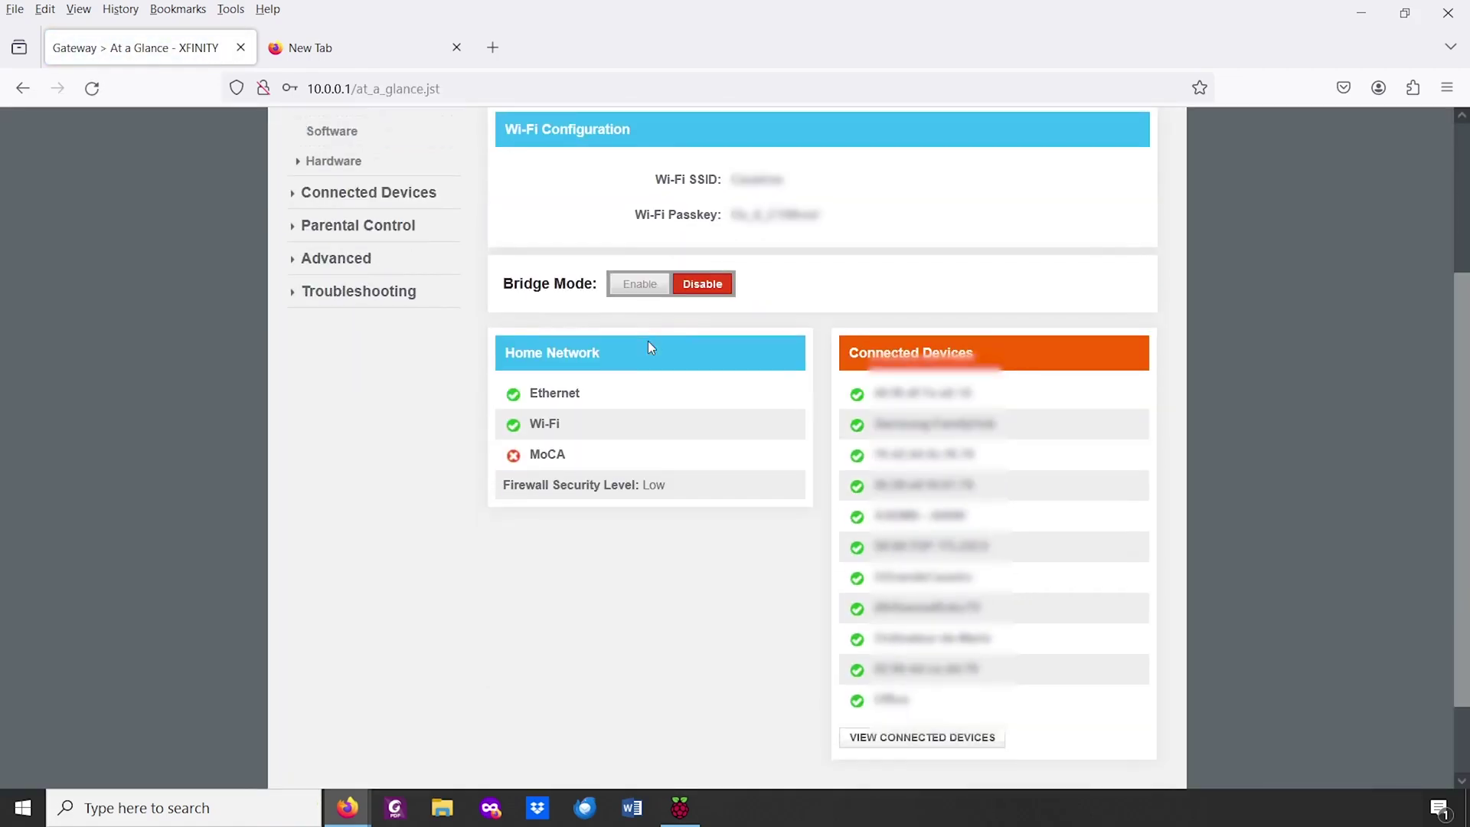
pyautogui.scroll(-3, 804, 402)
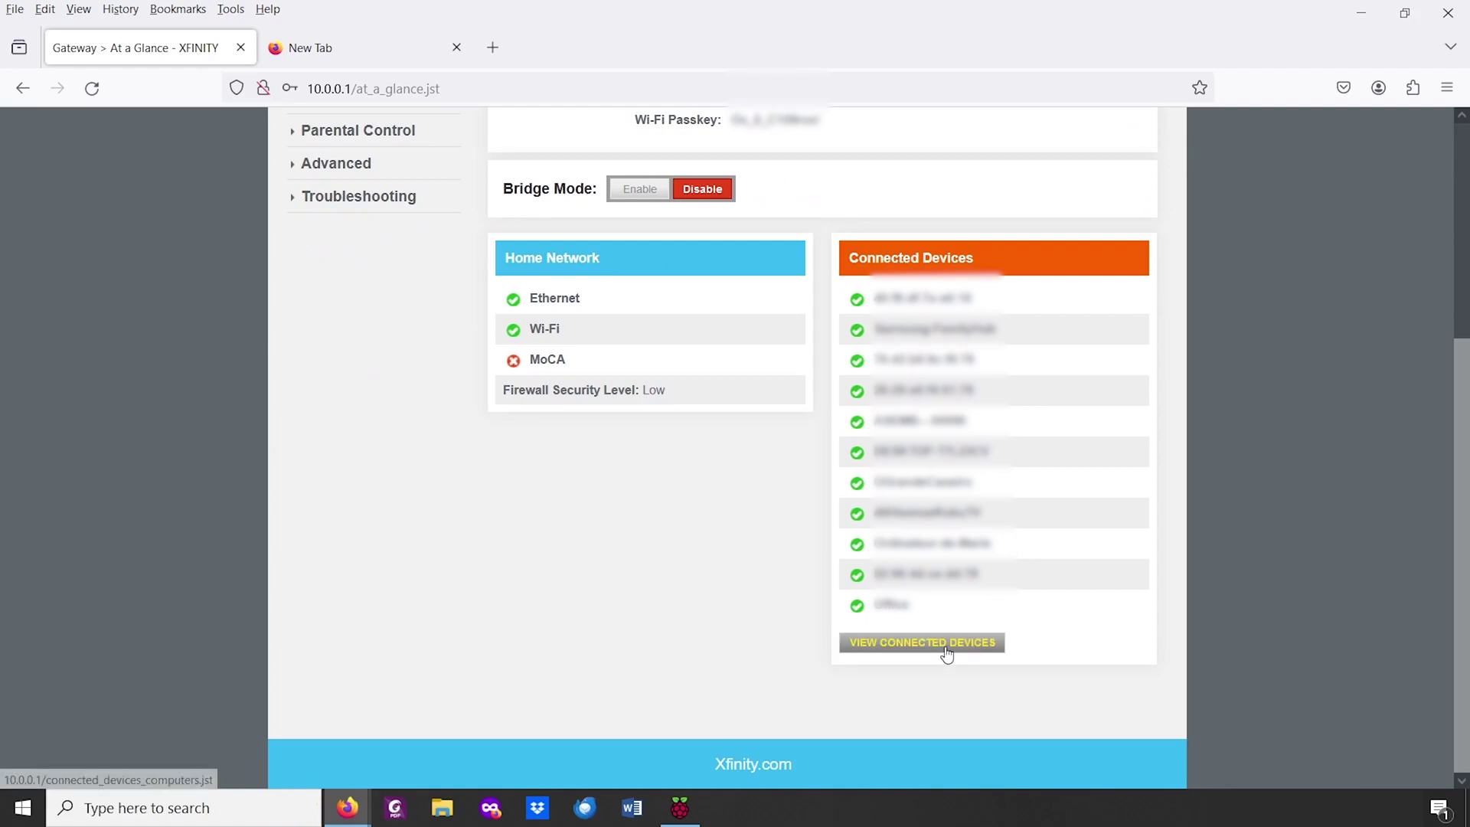
# Show and refresh the connected devices list, expand the Pi's row, and select its IPv4 address
pyautogui.click(912, 646)
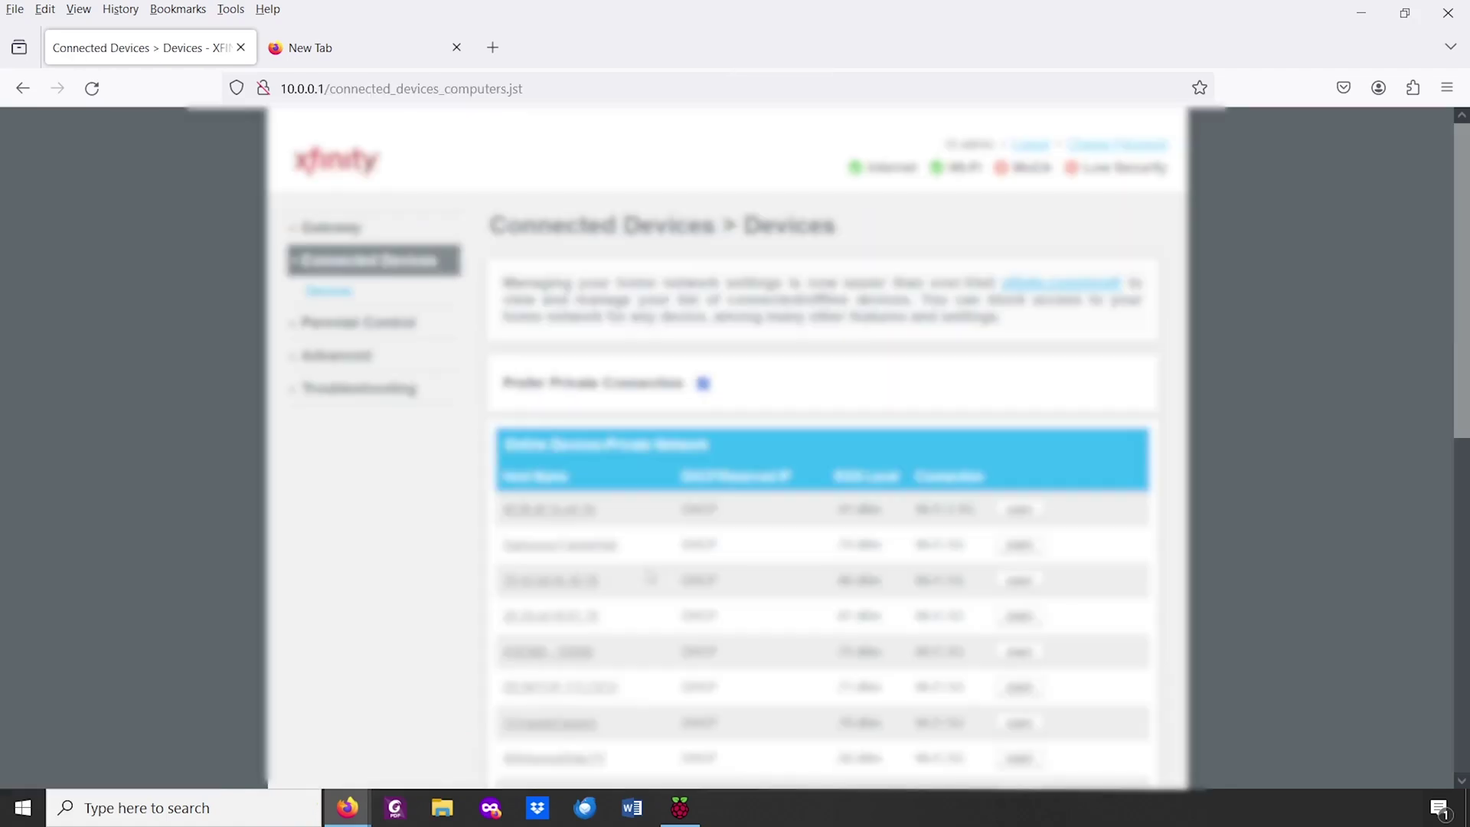
pyautogui.scroll(-2, 650, 580)
pyautogui.scroll(-2, 650, 580)
pyautogui.scroll(-1, 650, 580)
pyautogui.scroll(-1, 650, 579)
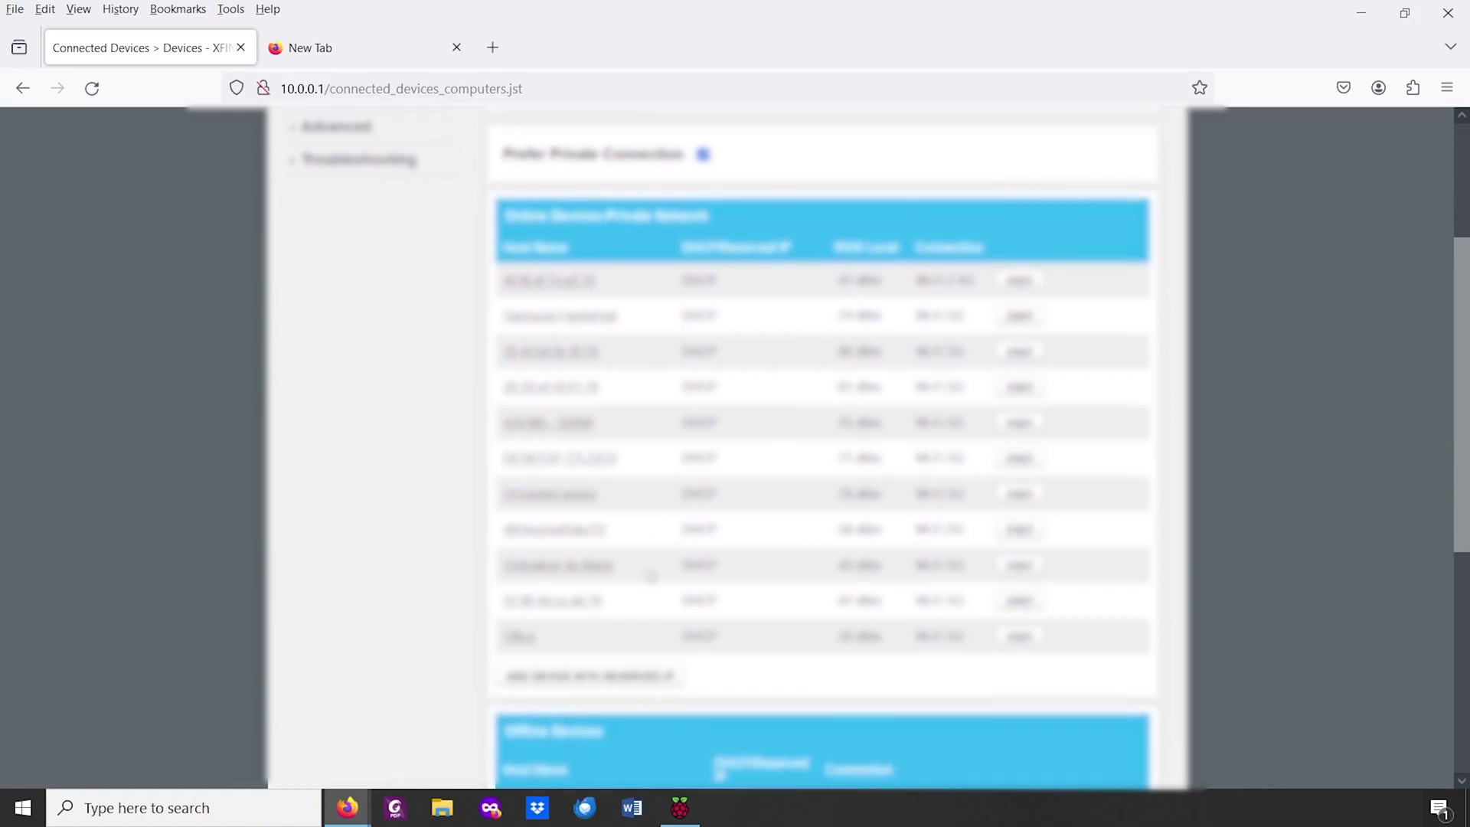
pyautogui.scroll(-1, 650, 575)
pyautogui.scroll(-1, 650, 574)
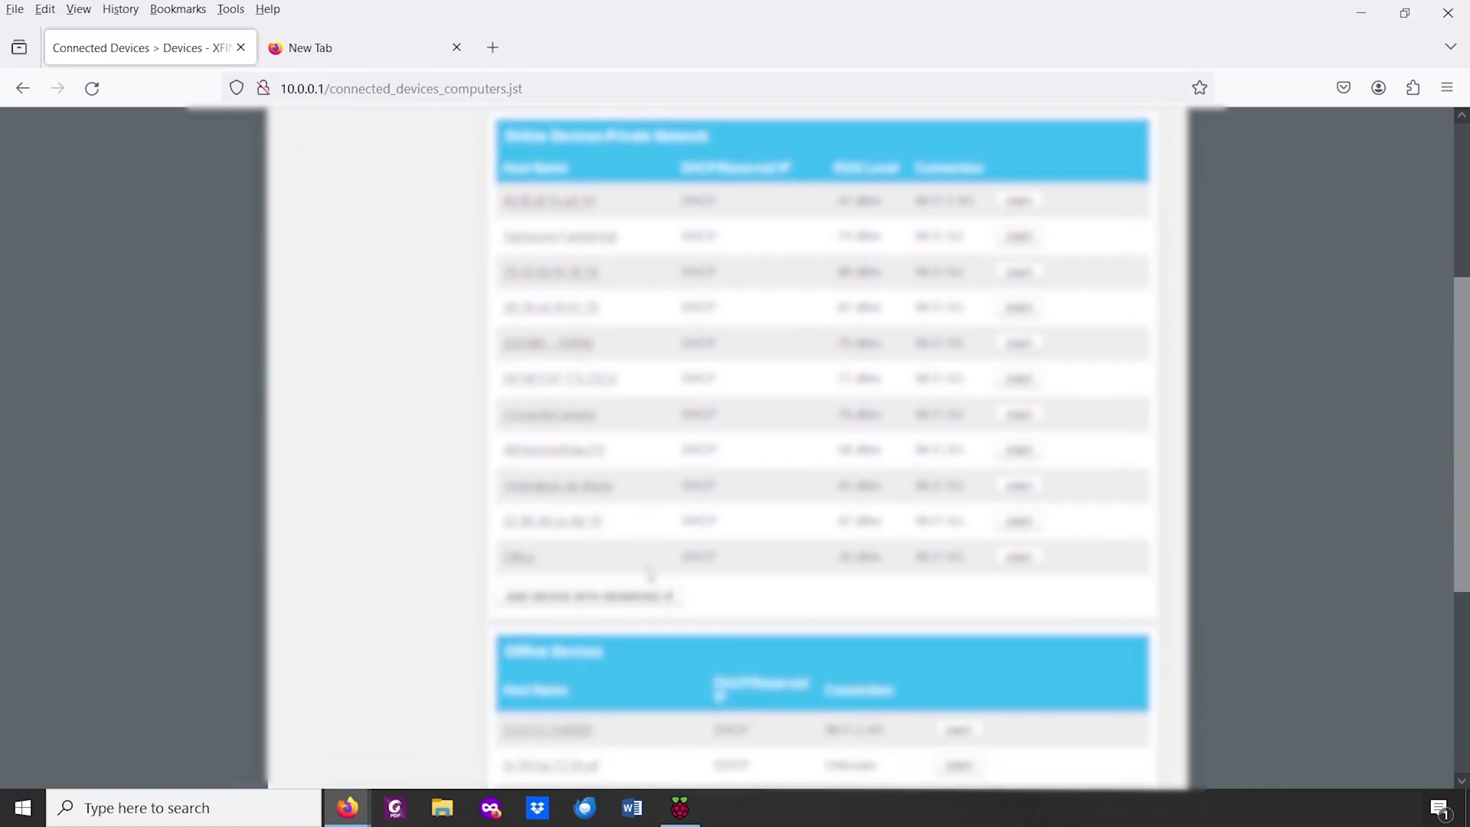
pyautogui.scroll(-1, 650, 574)
pyautogui.scroll(-1, 651, 574)
pyautogui.scroll(1, 650, 575)
pyautogui.scroll(-1, 650, 575)
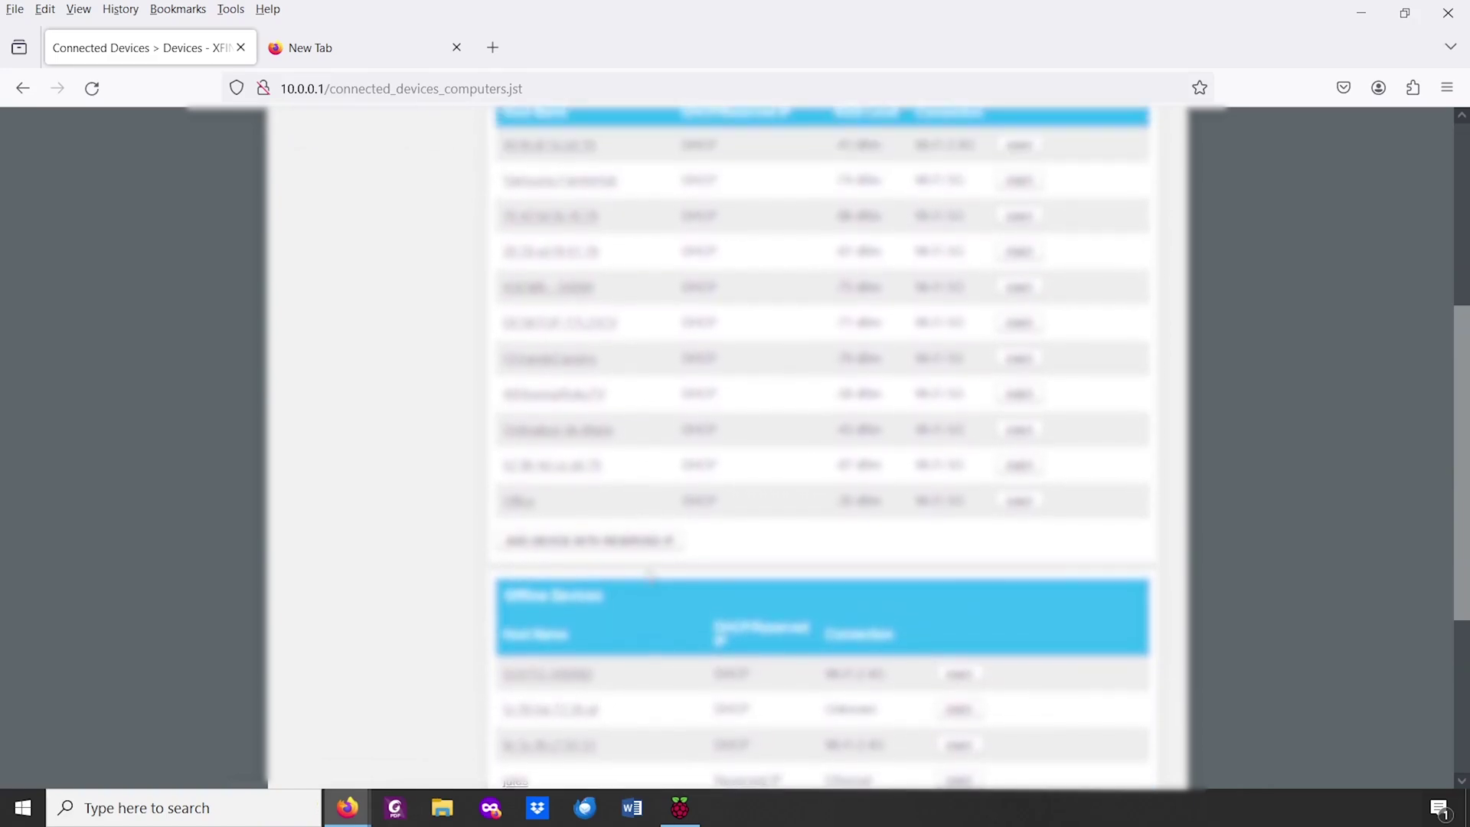
pyautogui.press('F5')
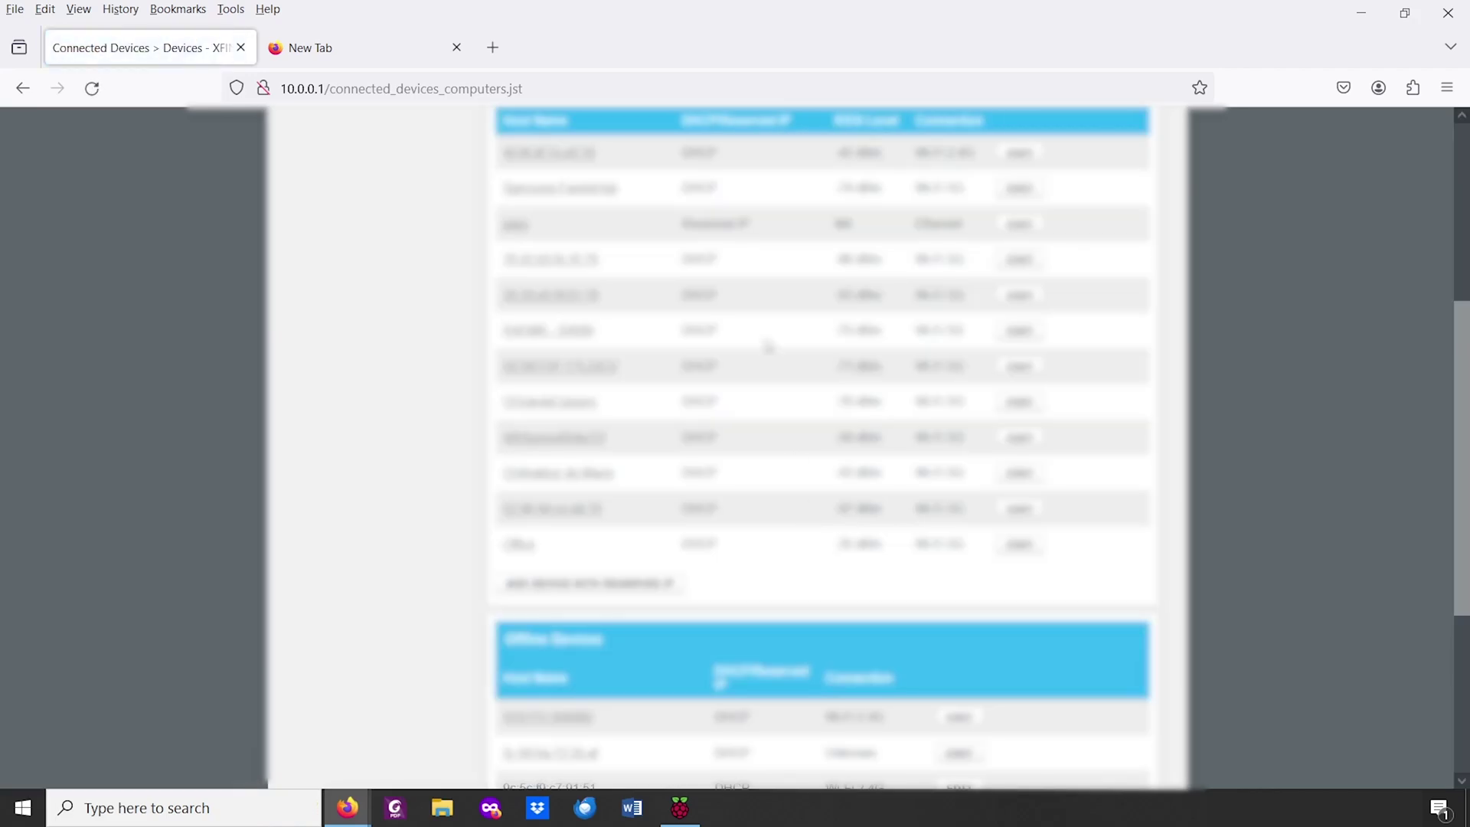
pyautogui.click(516, 235)
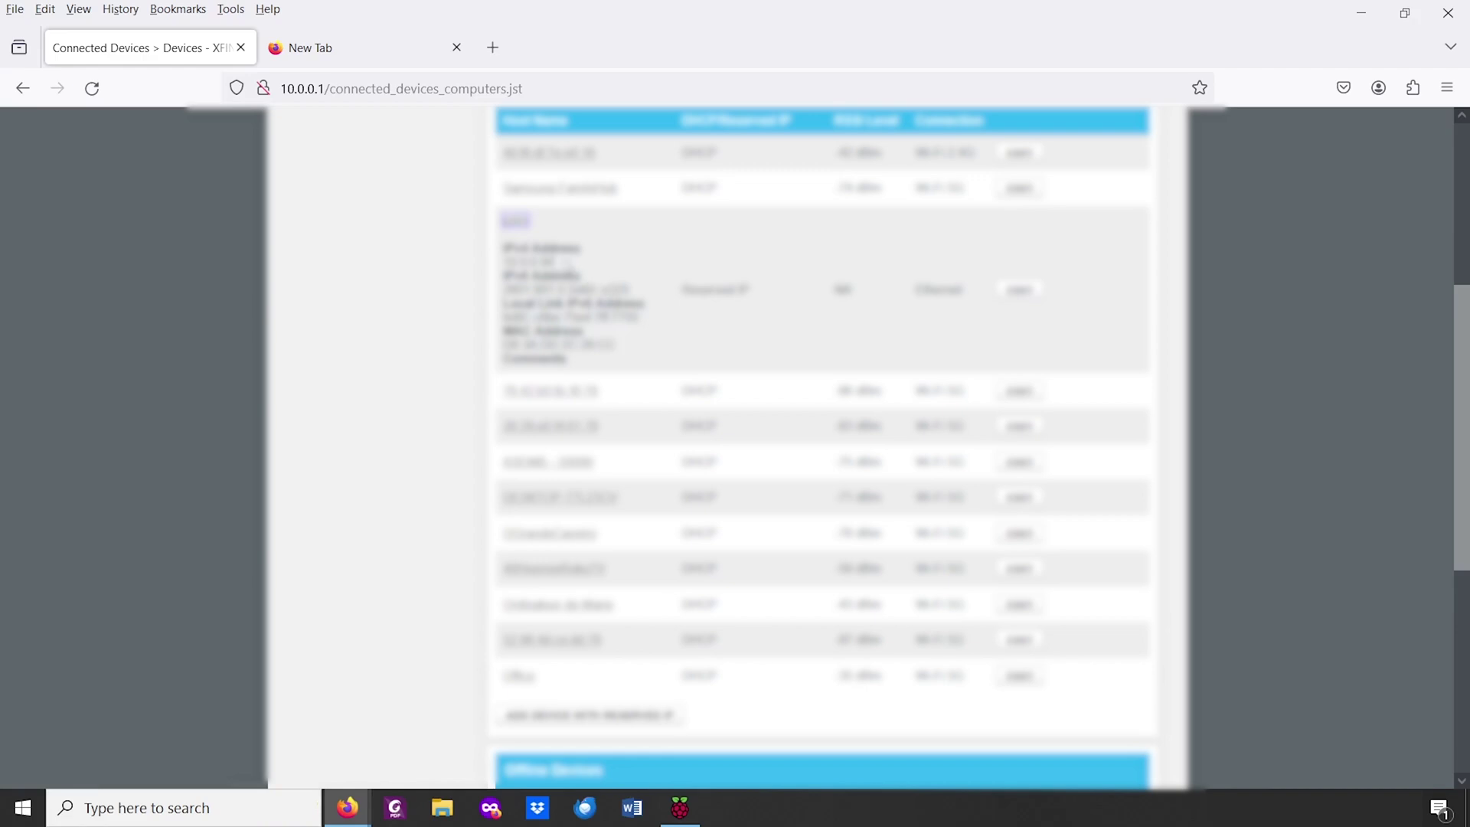
pyautogui.doubleClick(528, 263)
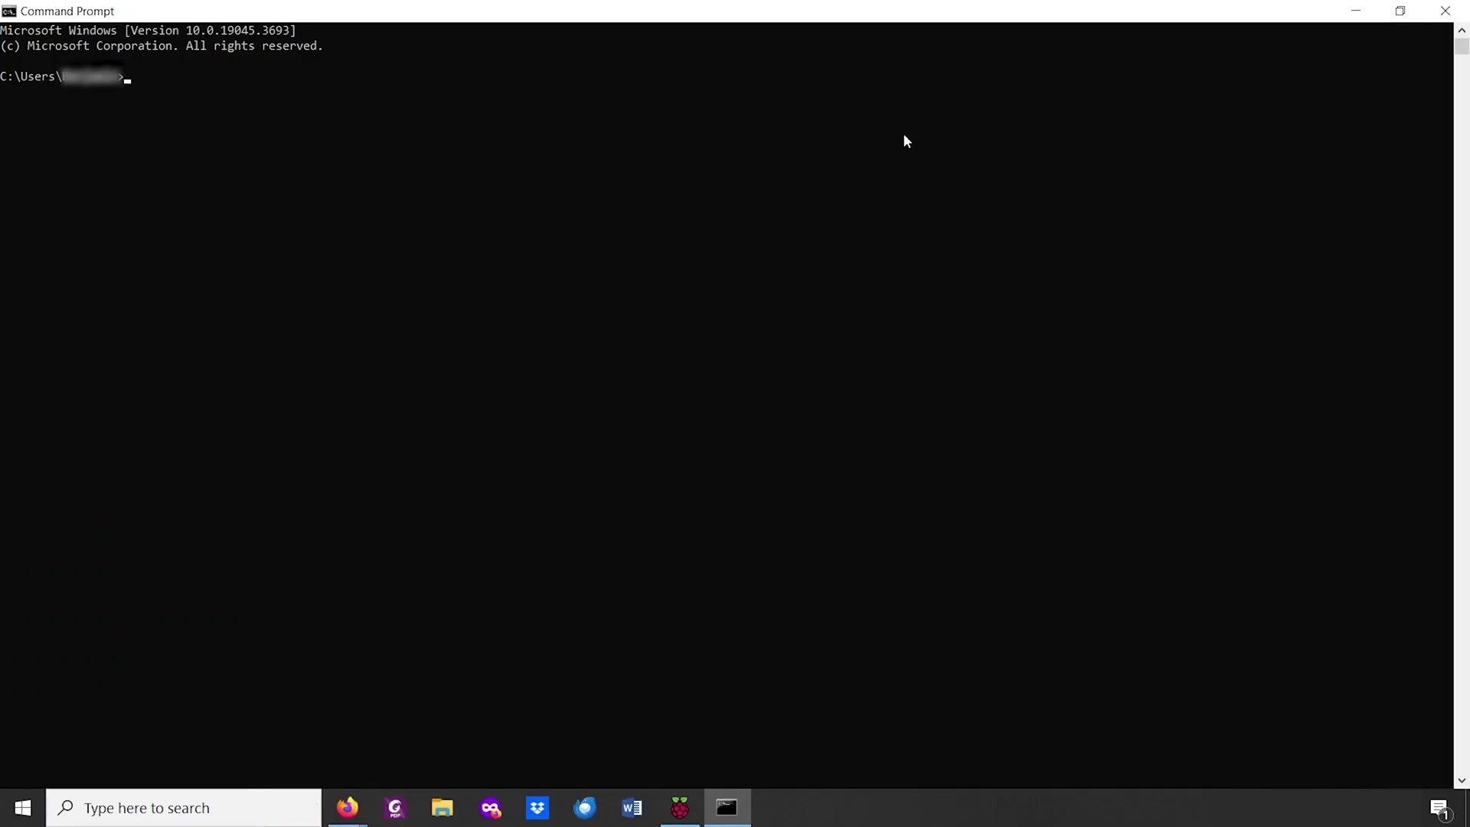
pyautogui.write('ssh ')
pyautogui.write('jr-koder')
pyautogui.write('s')
pyautogui.write('@10.0.0.94')
# SSH into 10.0.0.94, accept the host key, and log in as jr-koders with the password
pyautogui.press('Return')
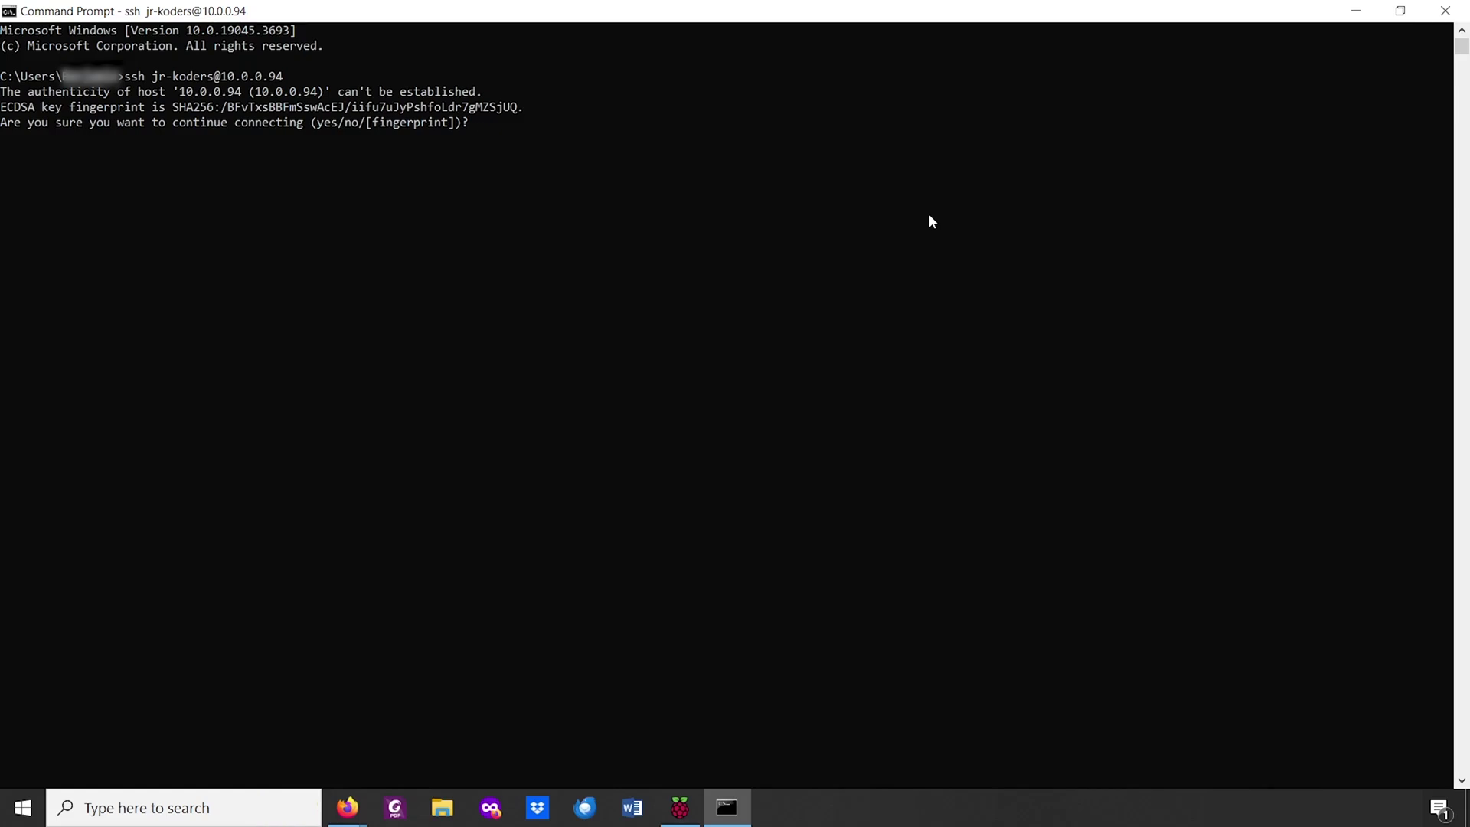
pyautogui.write('yes')
pyautogui.press('Return')
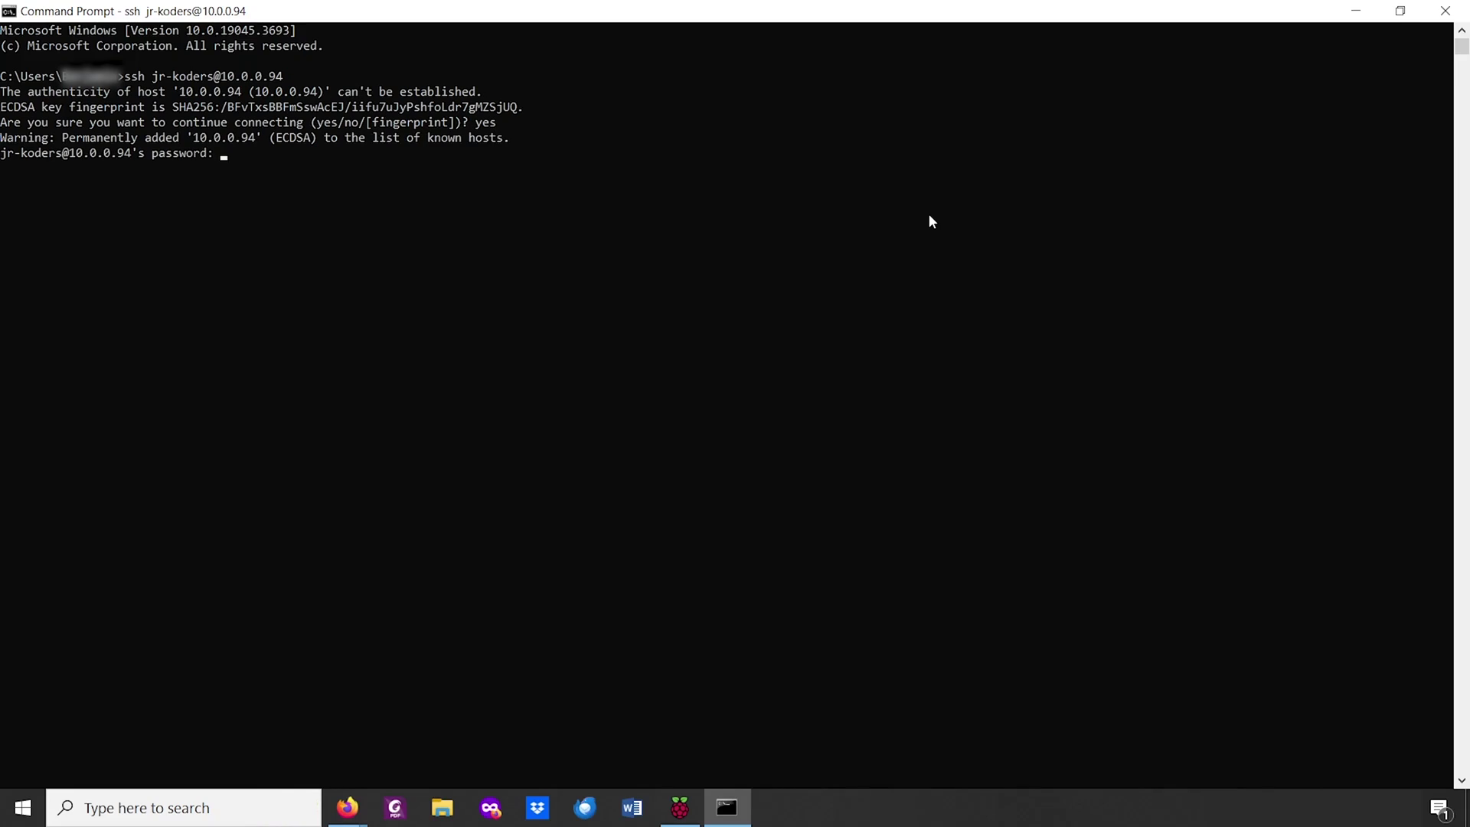
pyautogui.press('Return')
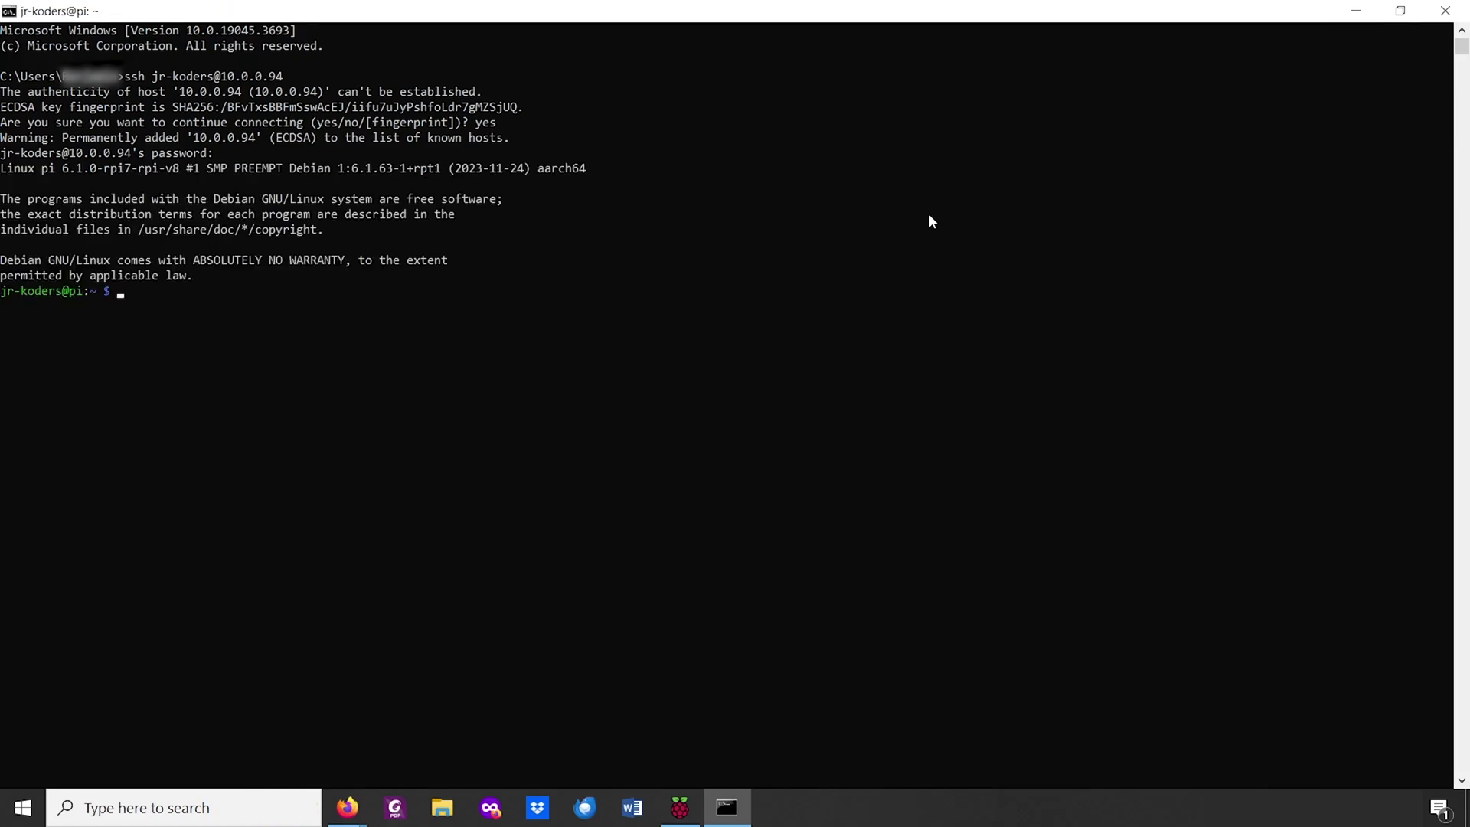
# Highlight the console text around the jr-koders@pi shell prompt in Command Prompt
pyautogui.moveTo(281, 322); pyautogui.dragTo(2, 290)
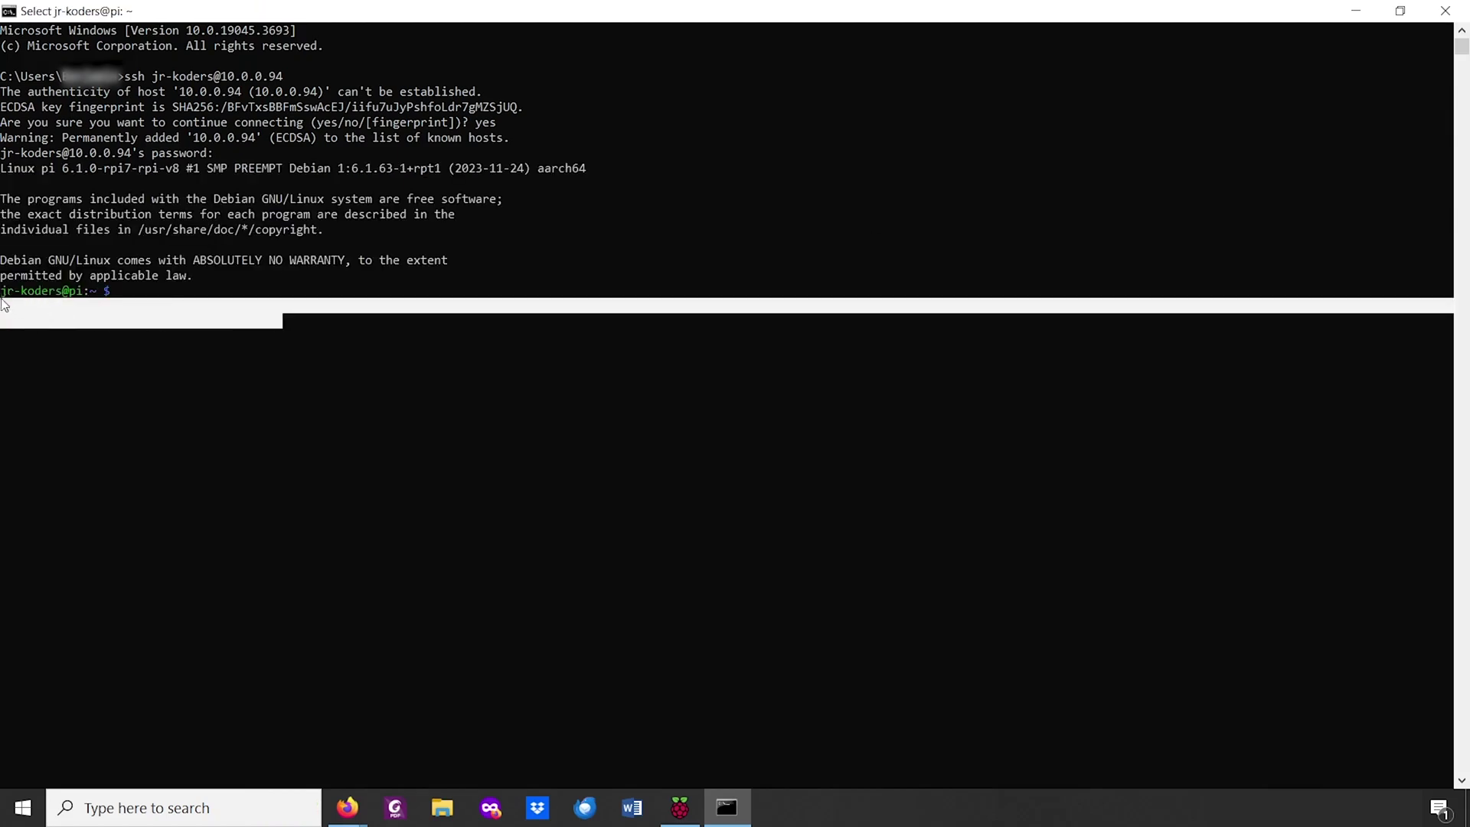